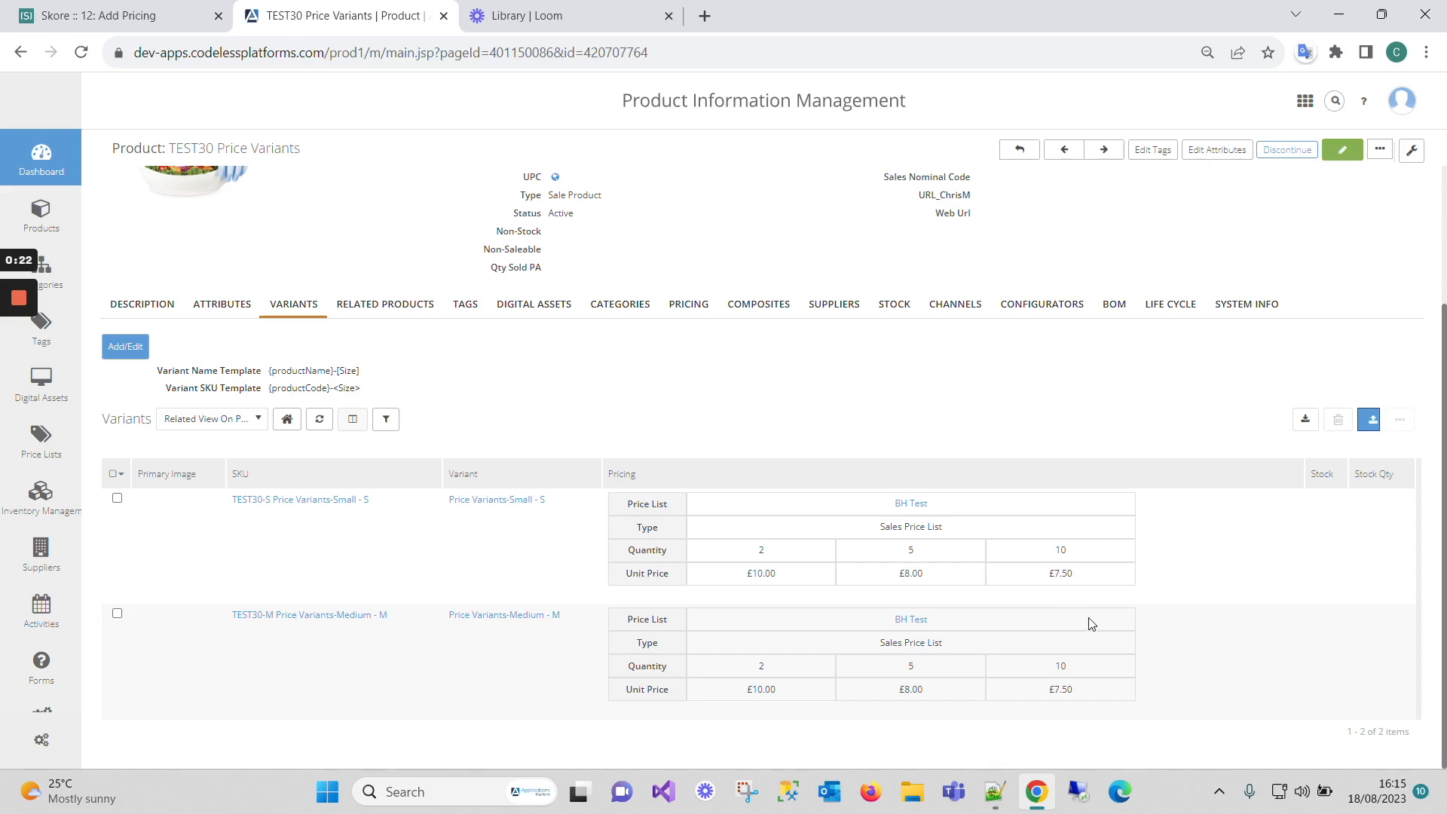
- Review TEST30's parent price tiers and its variants' £10/£8/£7.50 tiers, then bring up the Skore guide
left_click(701, 306)
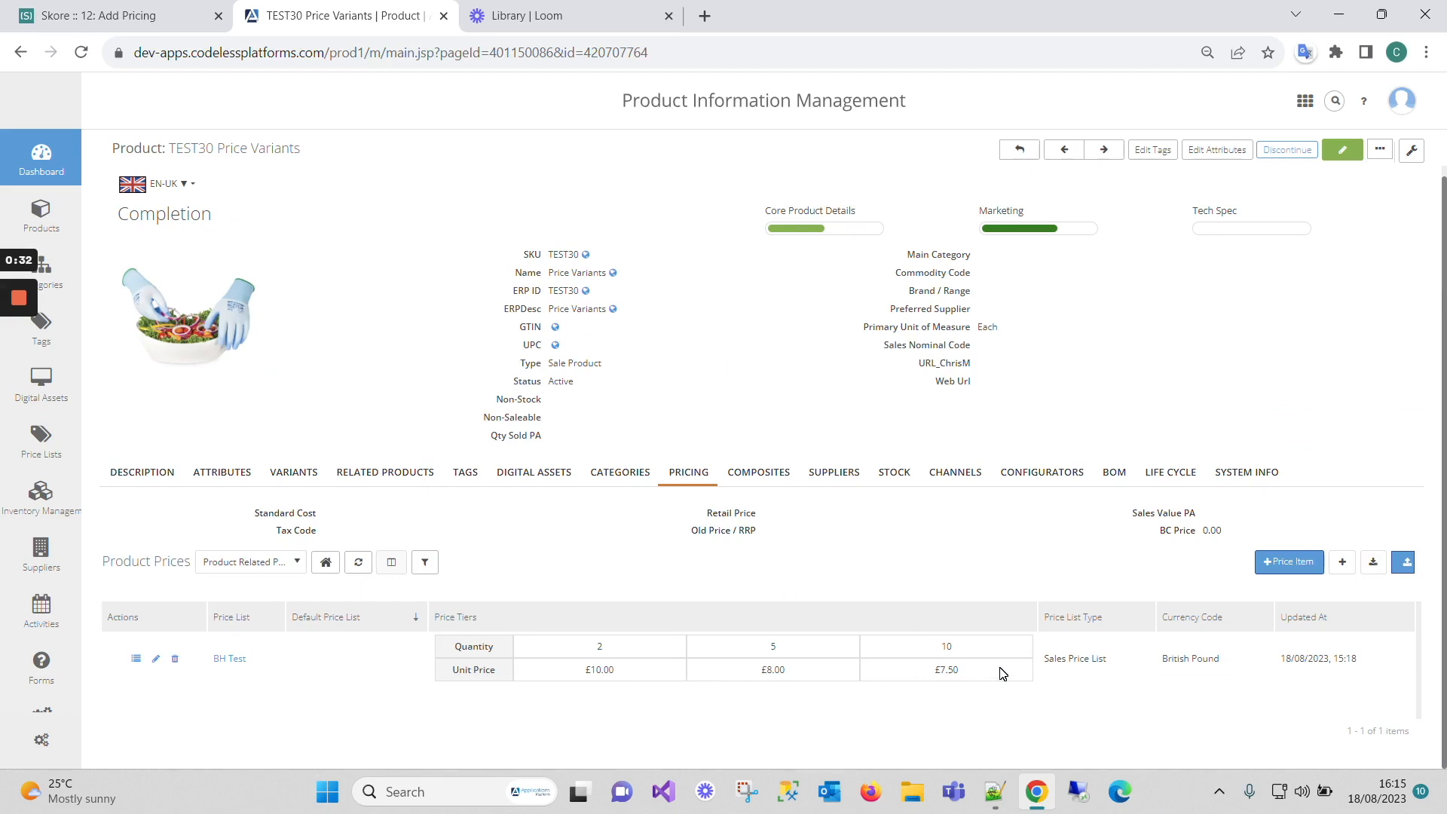
left_click(294, 473)
scroll(375, 452, "down", 2)
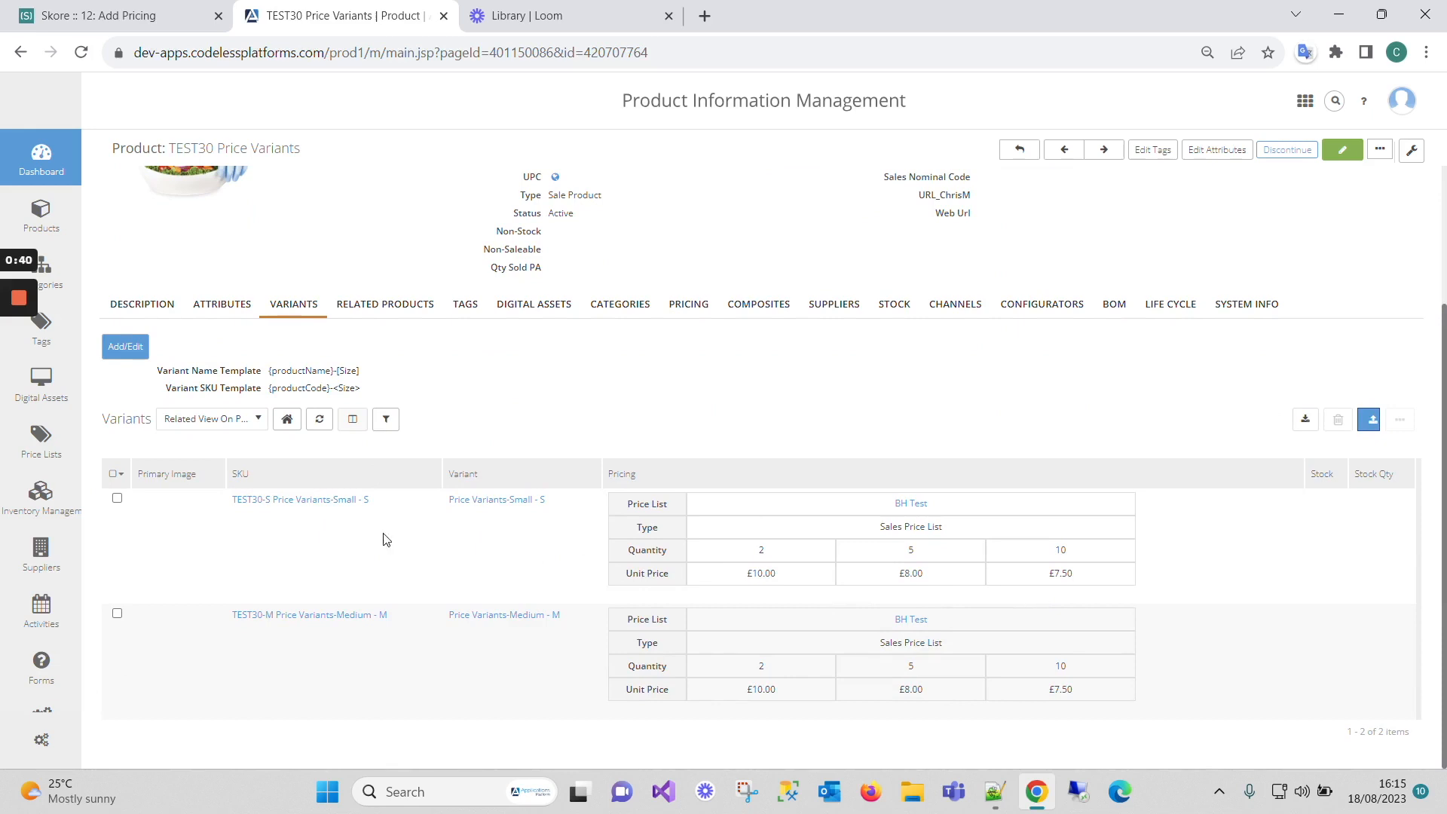
left_click(124, 18)
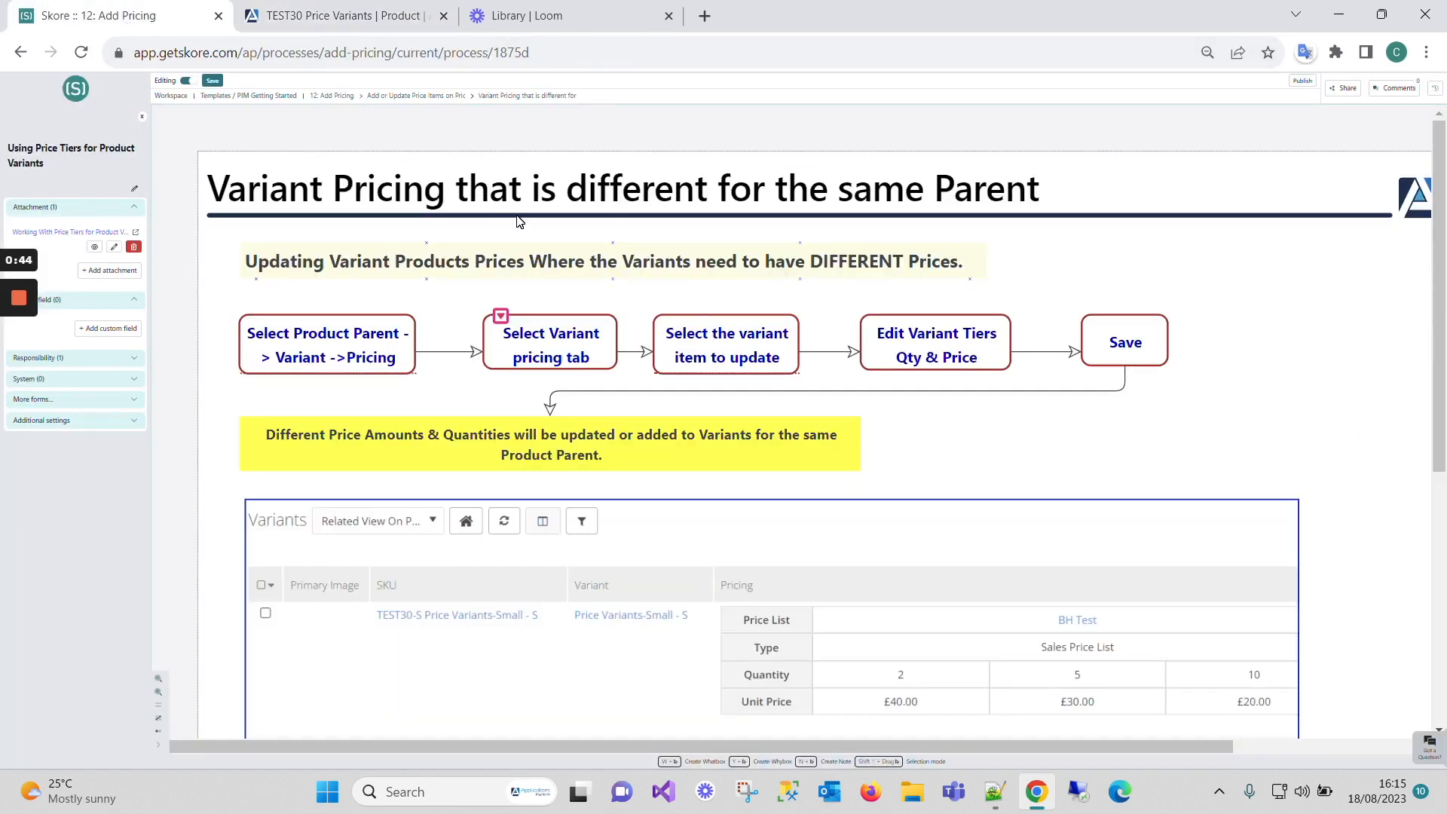
- Check the guide's first step, then view the TEST30-S Small variant's price tiers in PIM
left_click(315, 336)
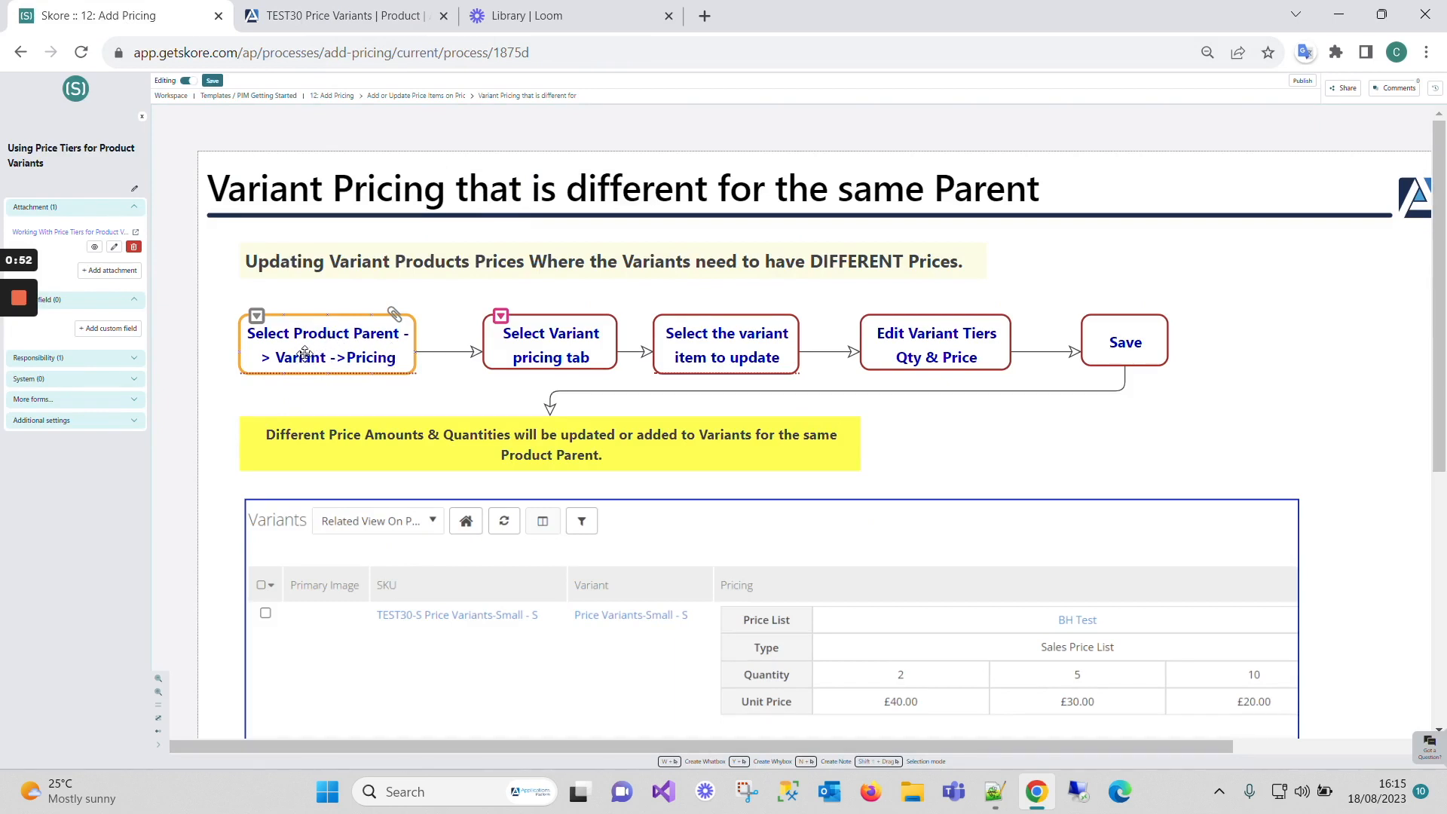
left_click(366, 381)
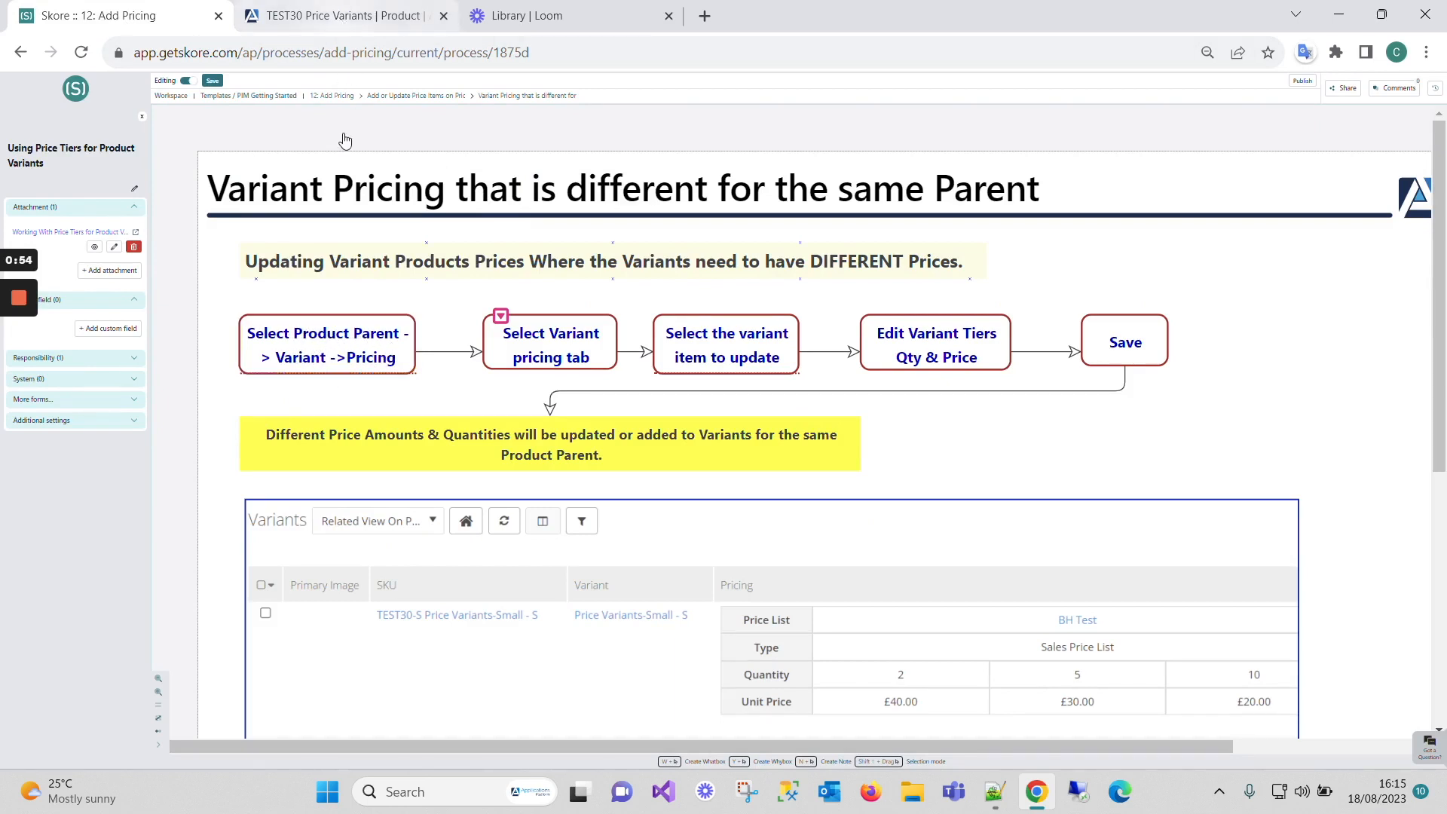
left_click(373, 16)
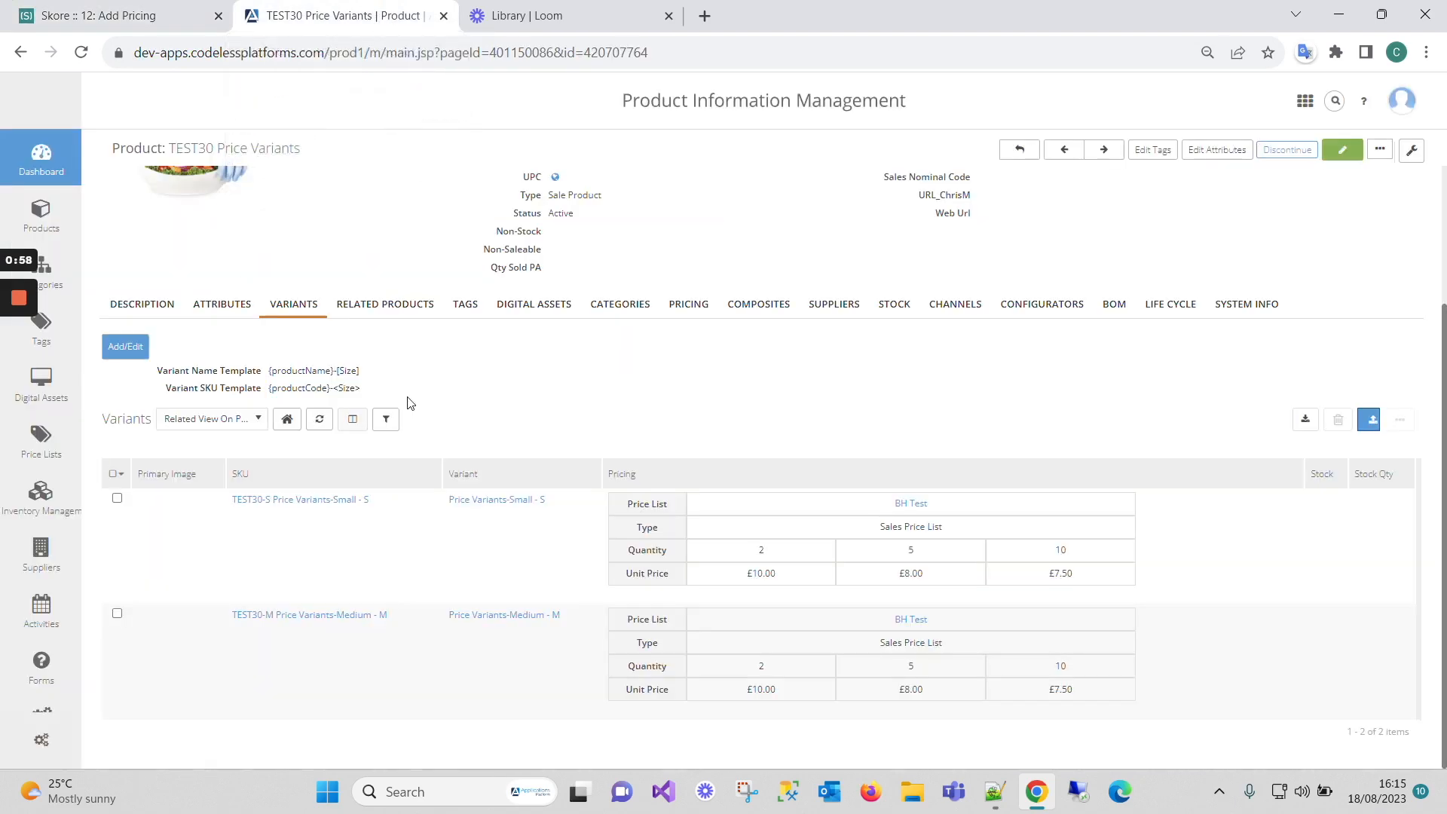
left_click(309, 499)
left_click(487, 297)
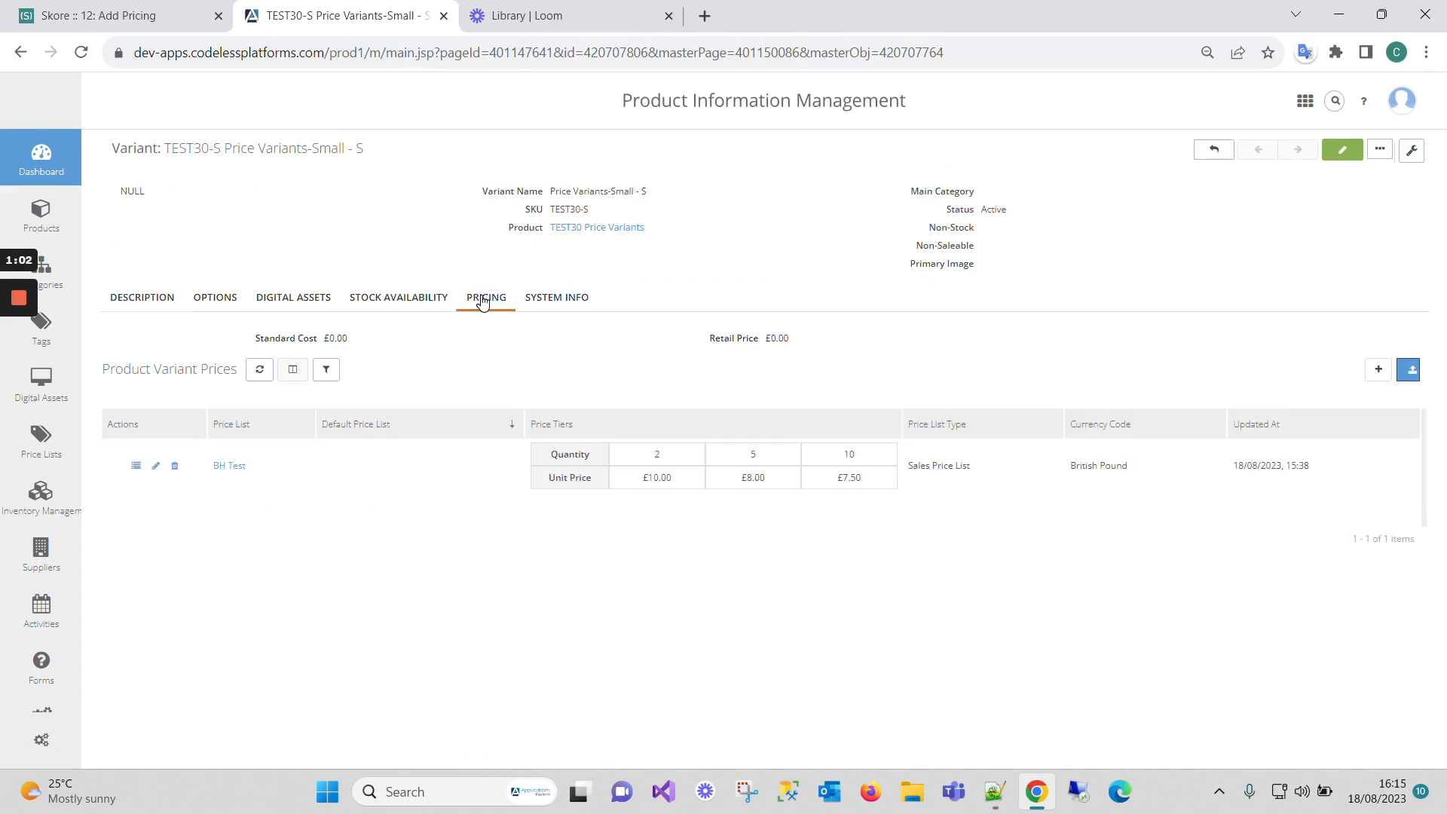
- Check the guide's edit-tiers step, then return to the Small variant's pricing page
left_click(66, 17)
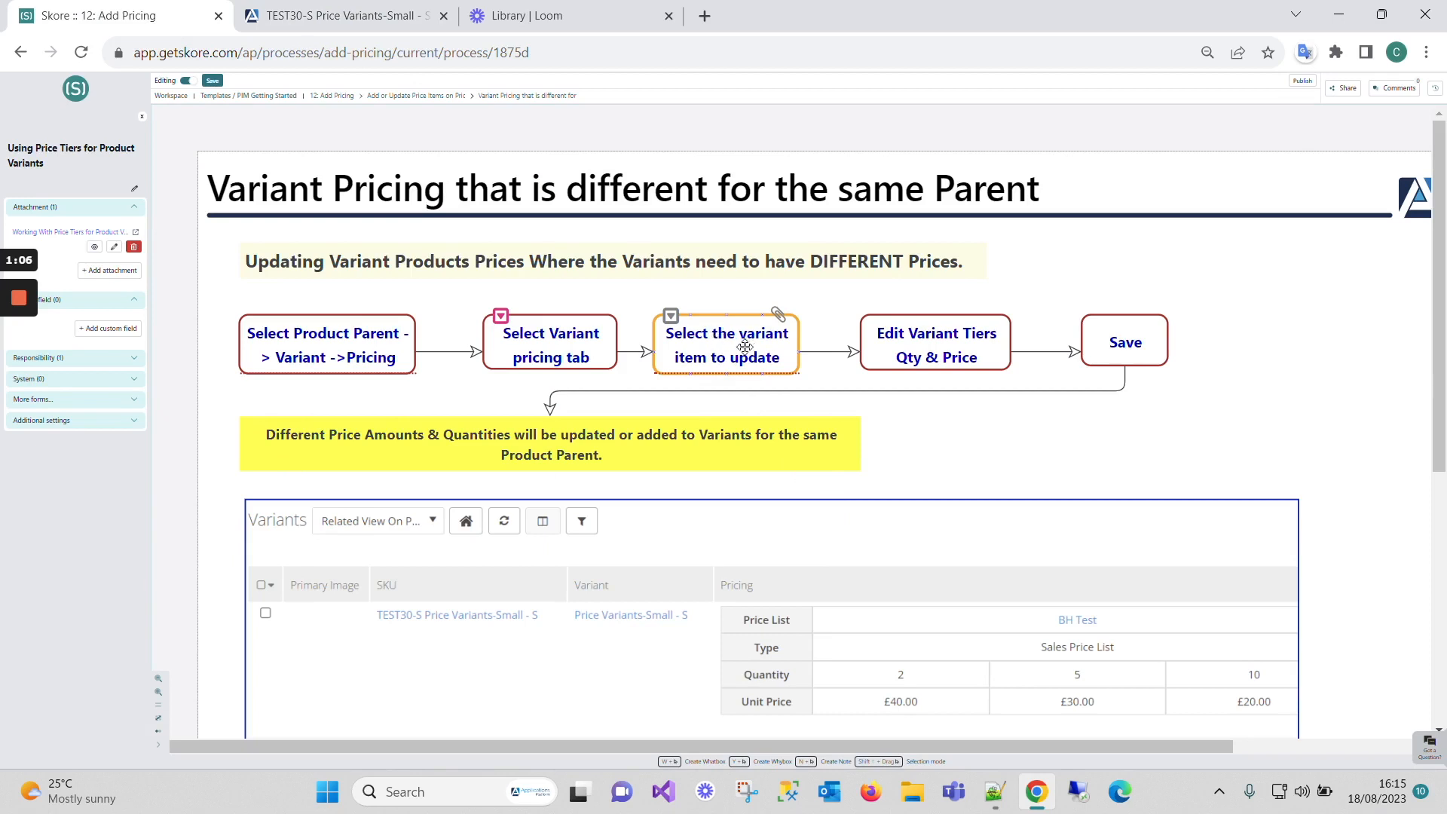
left_click(955, 351)
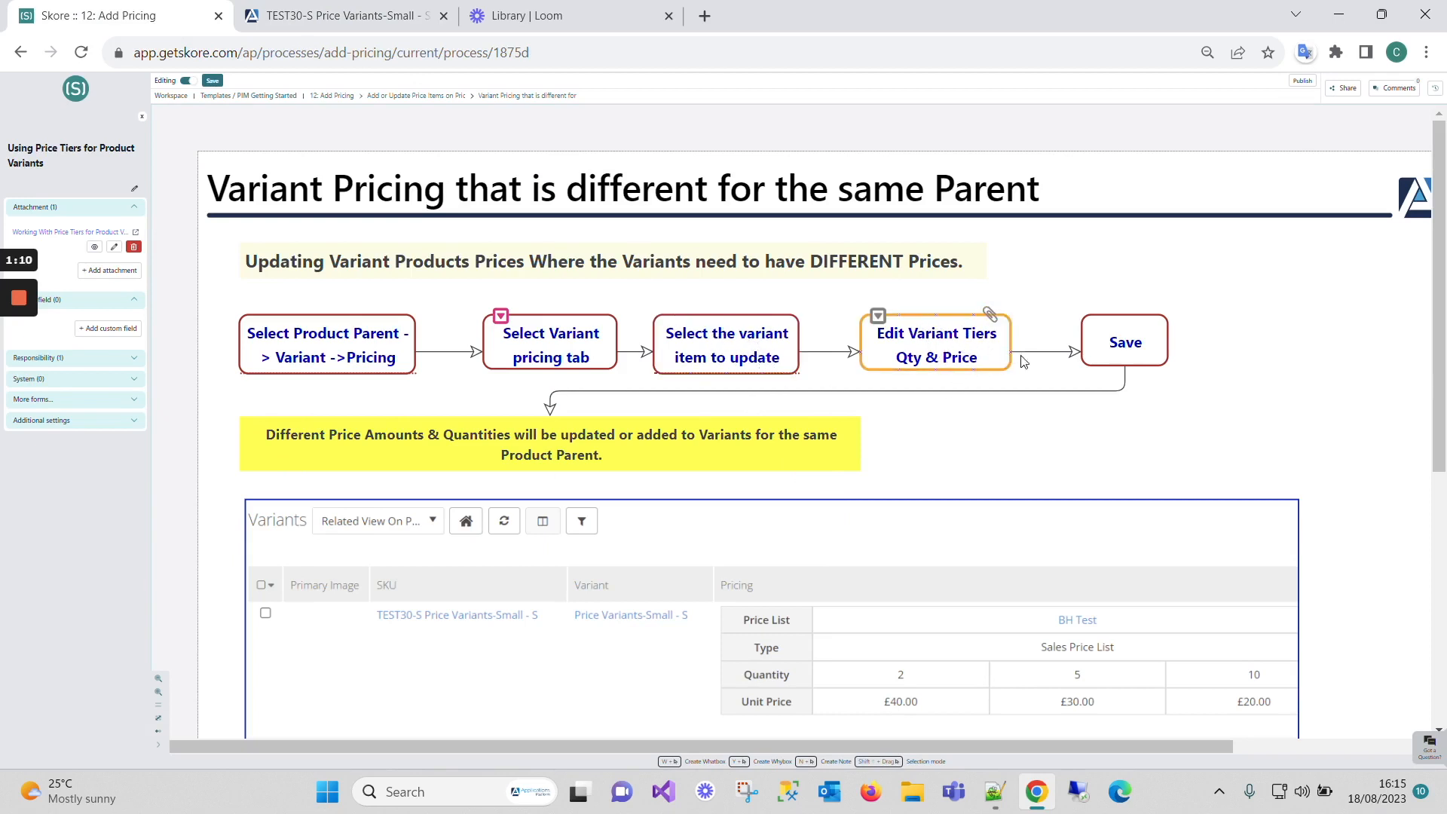
scroll(1091, 566, "down", 3)
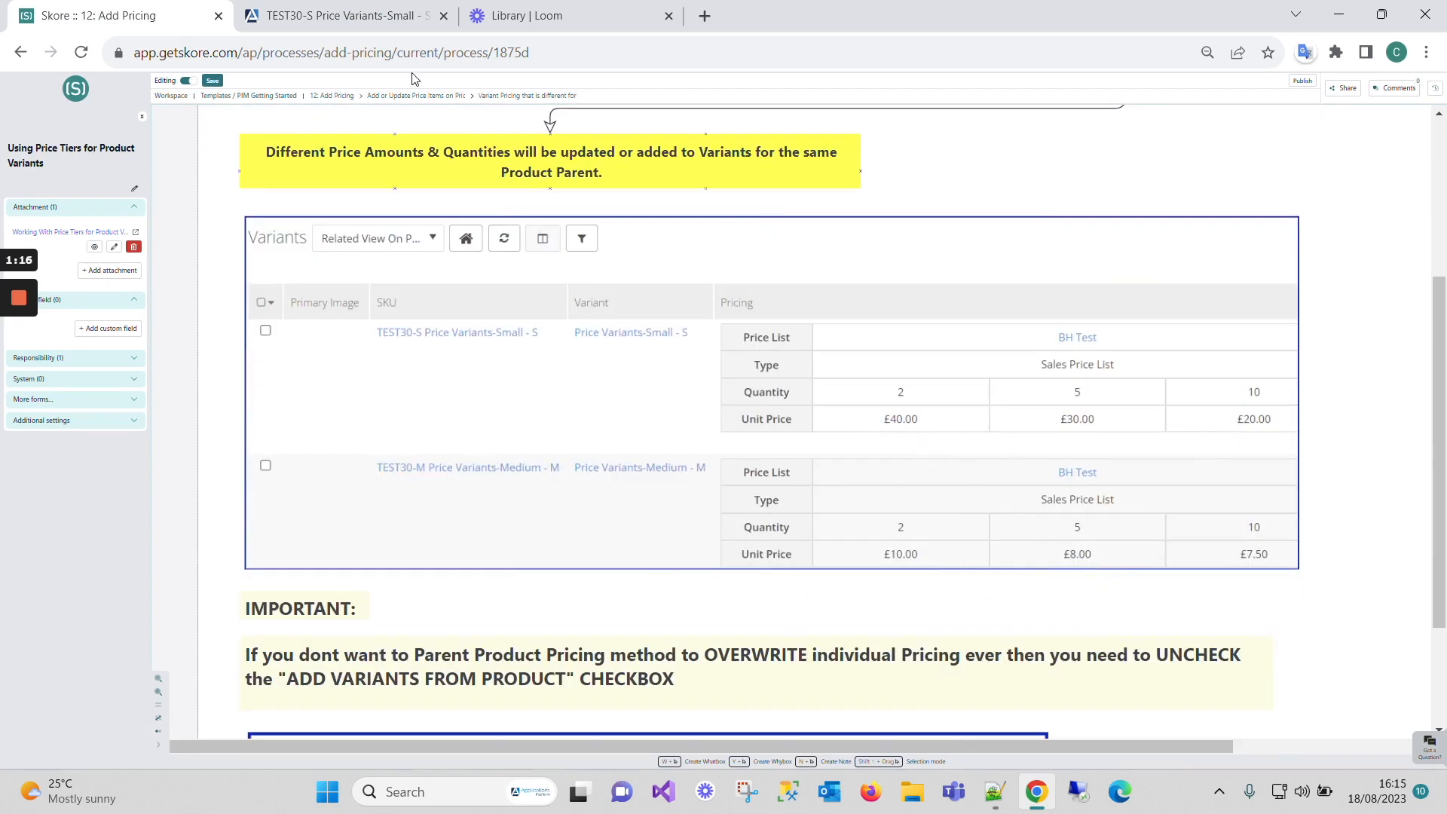
left_click(349, 21)
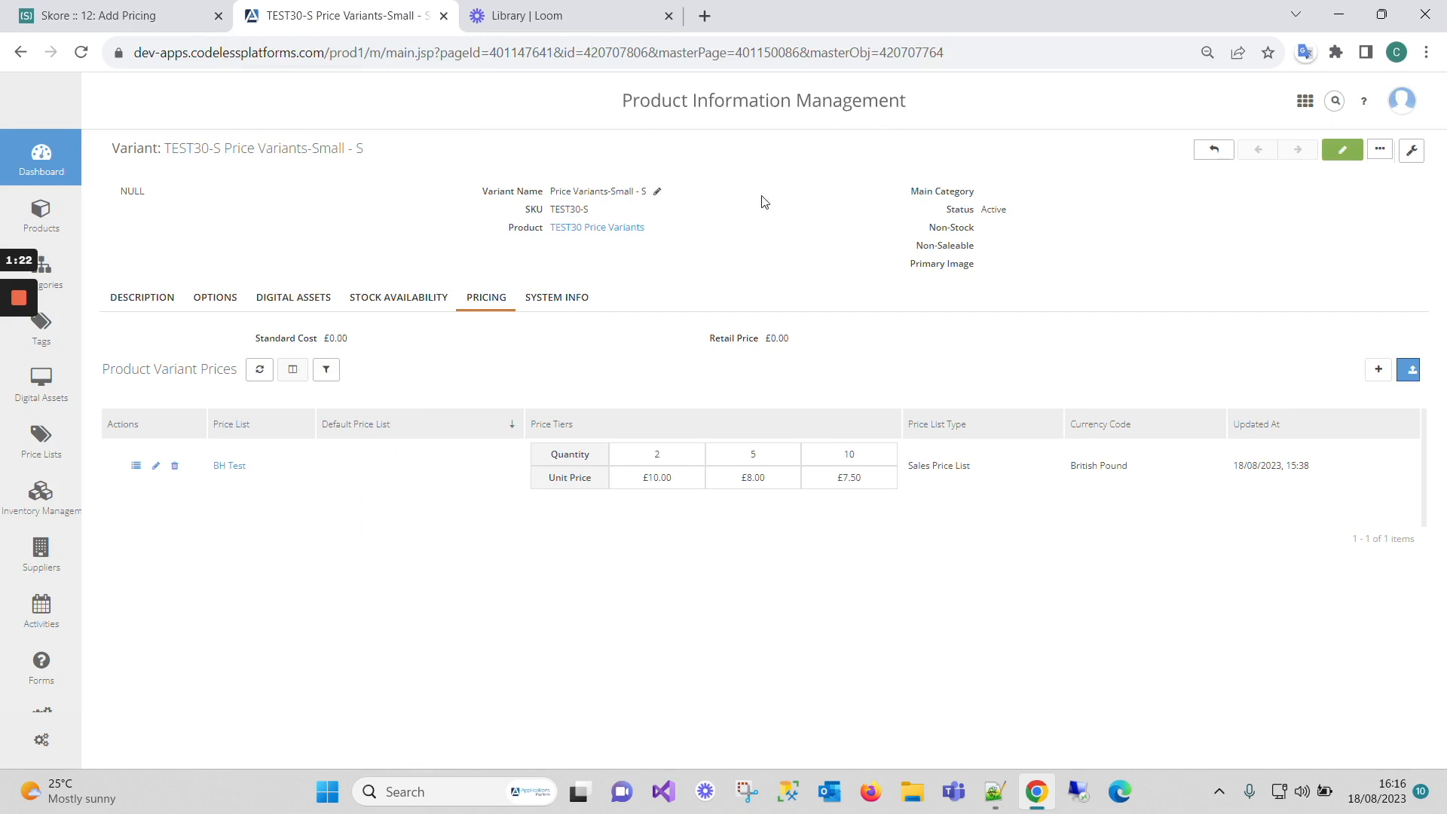
- Open TEST30-M Medium from the TEST30 variants list to see its £10/£8/£7.50 BH Test tiers
left_click(618, 229)
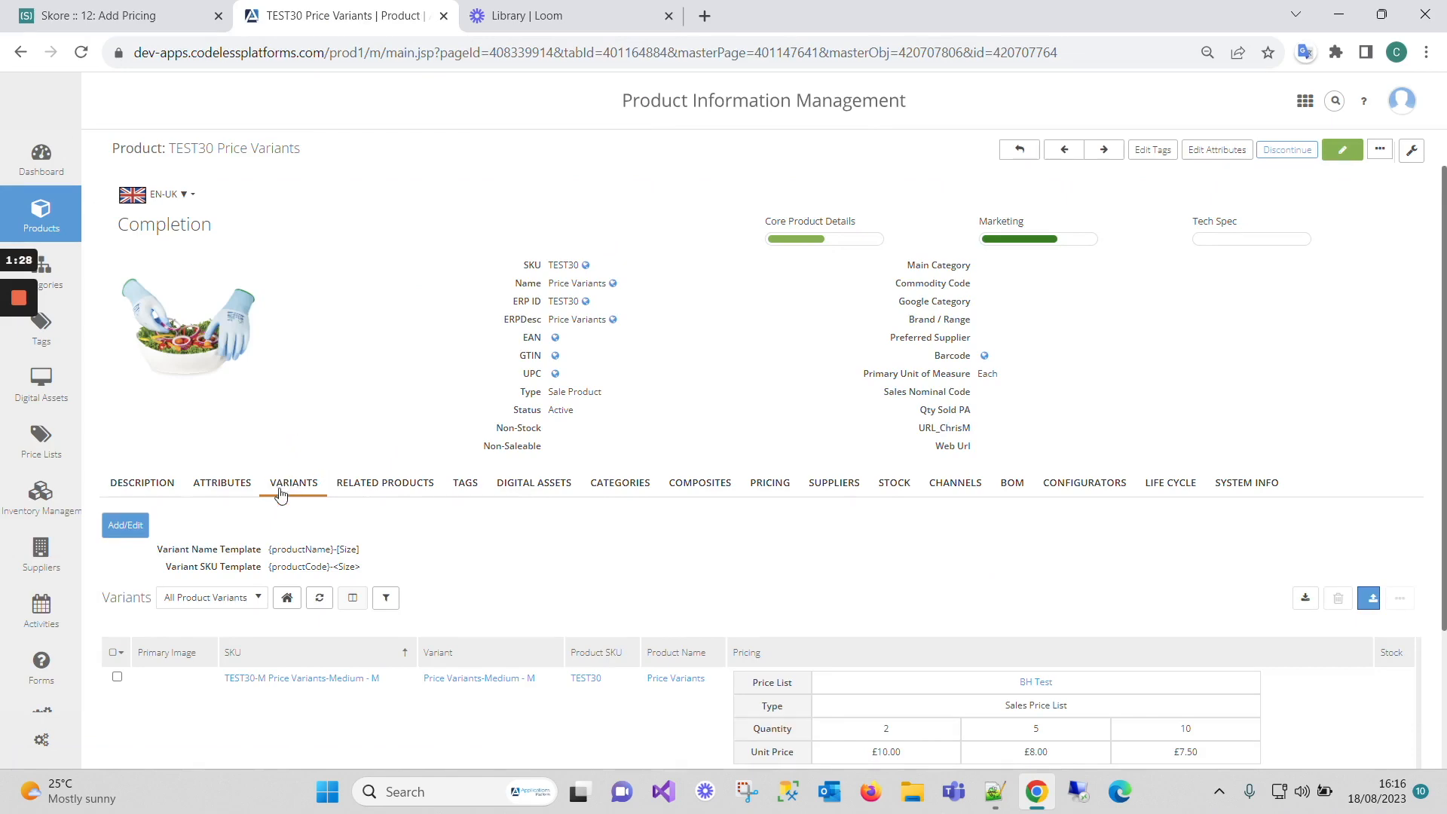
scroll(565, 490, "down", 2)
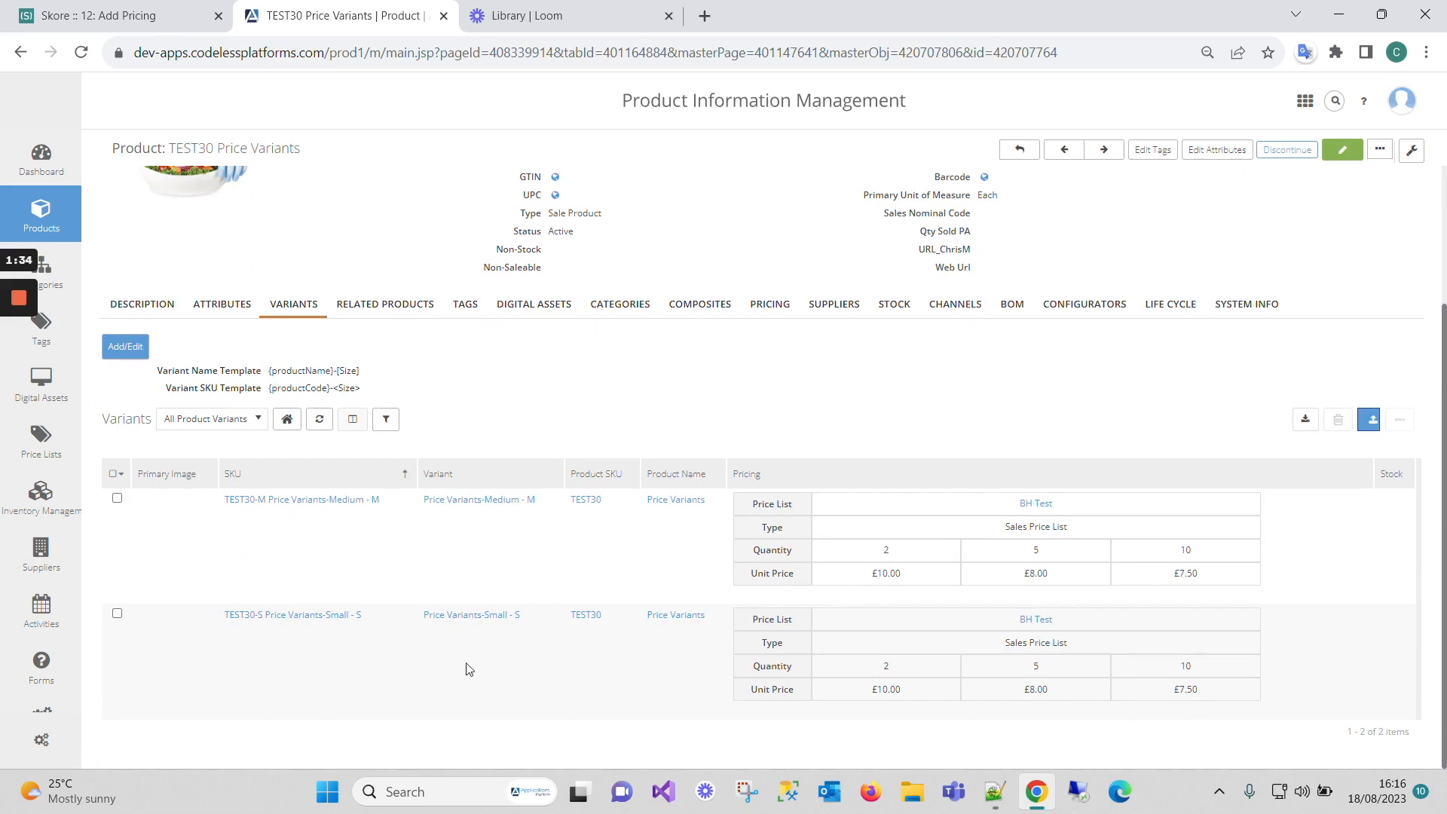
left_click(307, 500)
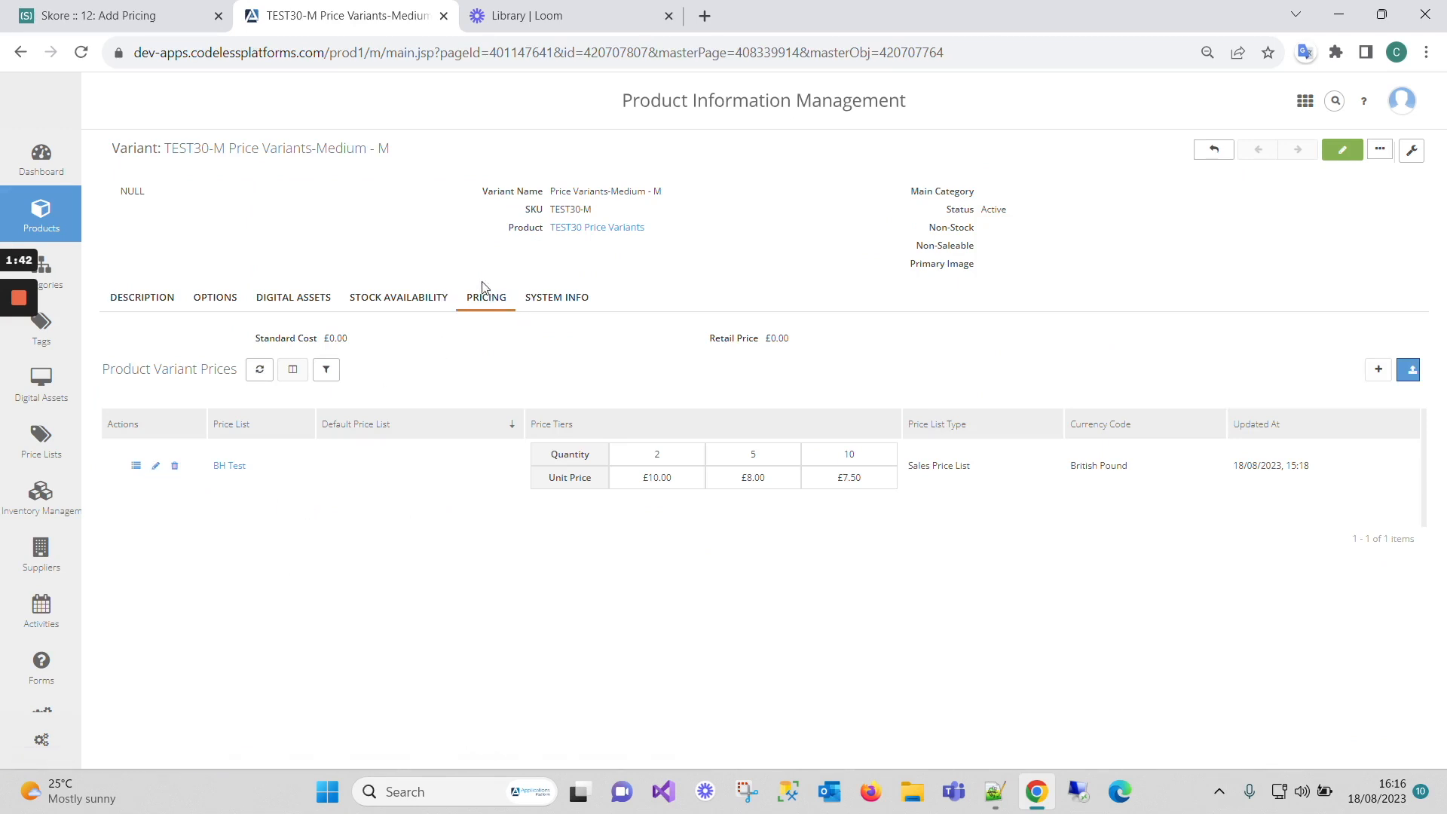
- Change the Medium variant's BH Test tier unit prices to 40, 30 and 20
left_click(154, 468)
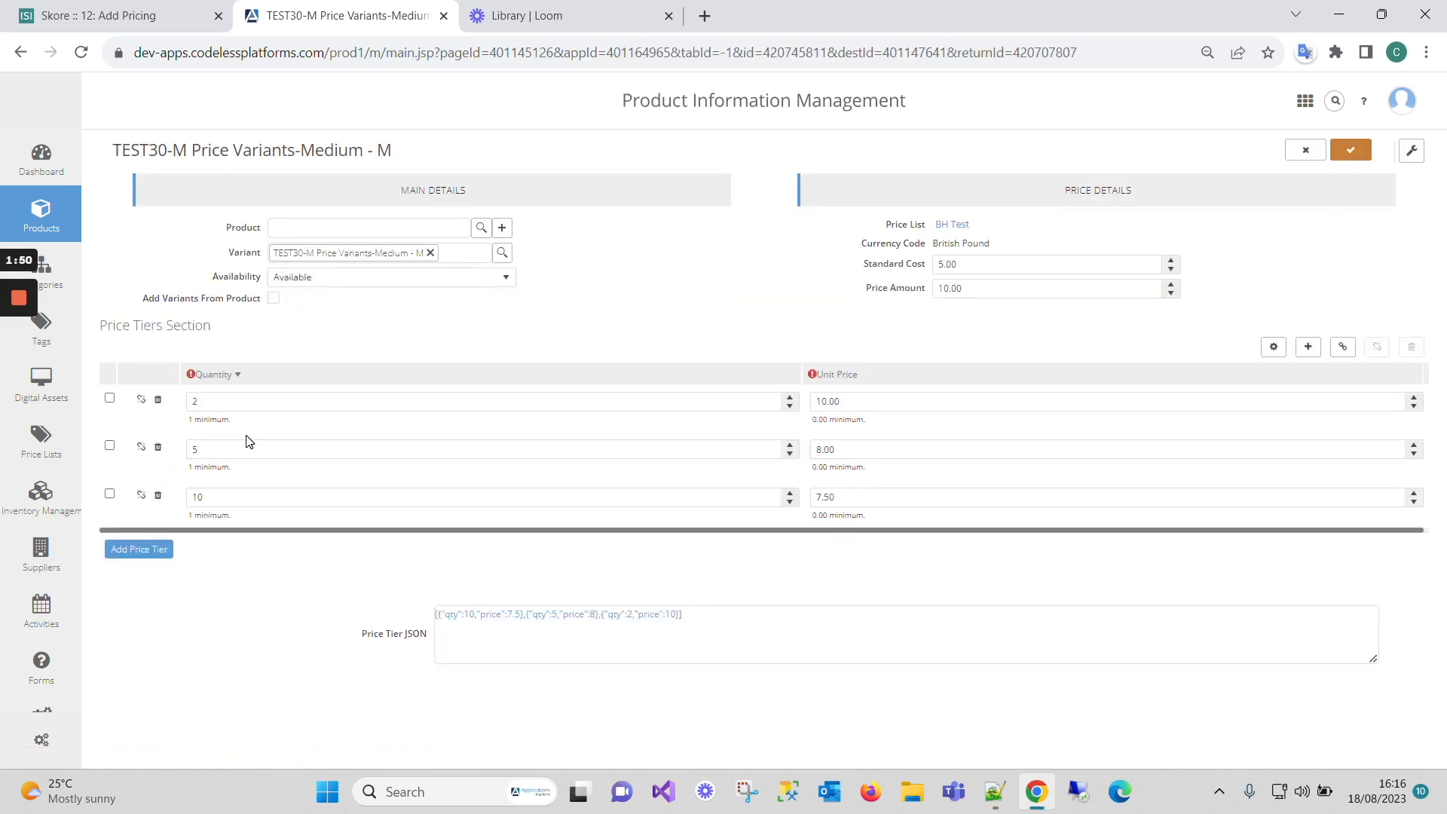
left_click_drag(835, 401, 782, 407)
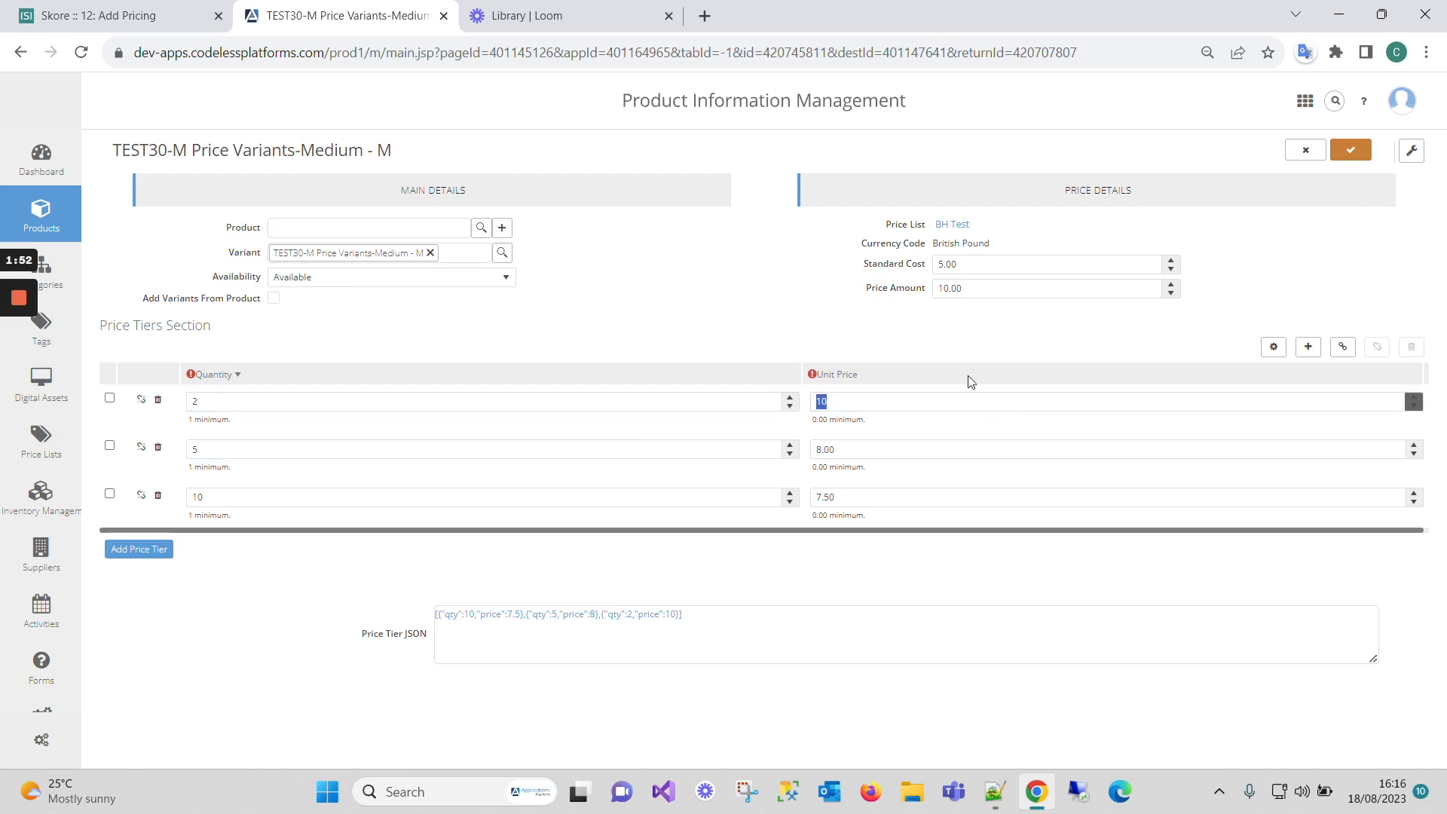
type("11.00")
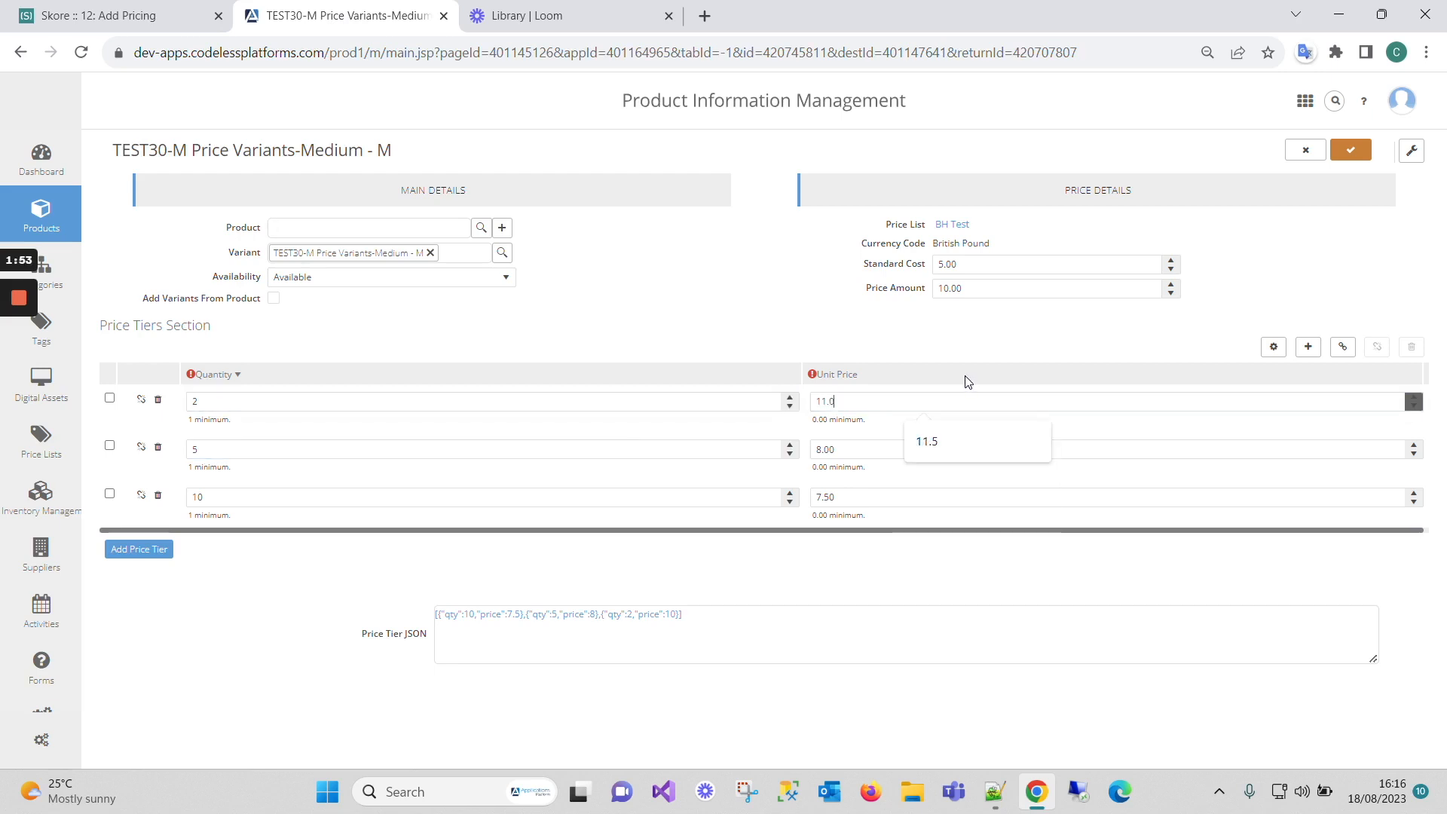
key("BackSpace")
key("BackSpace")
key("BackSpace")
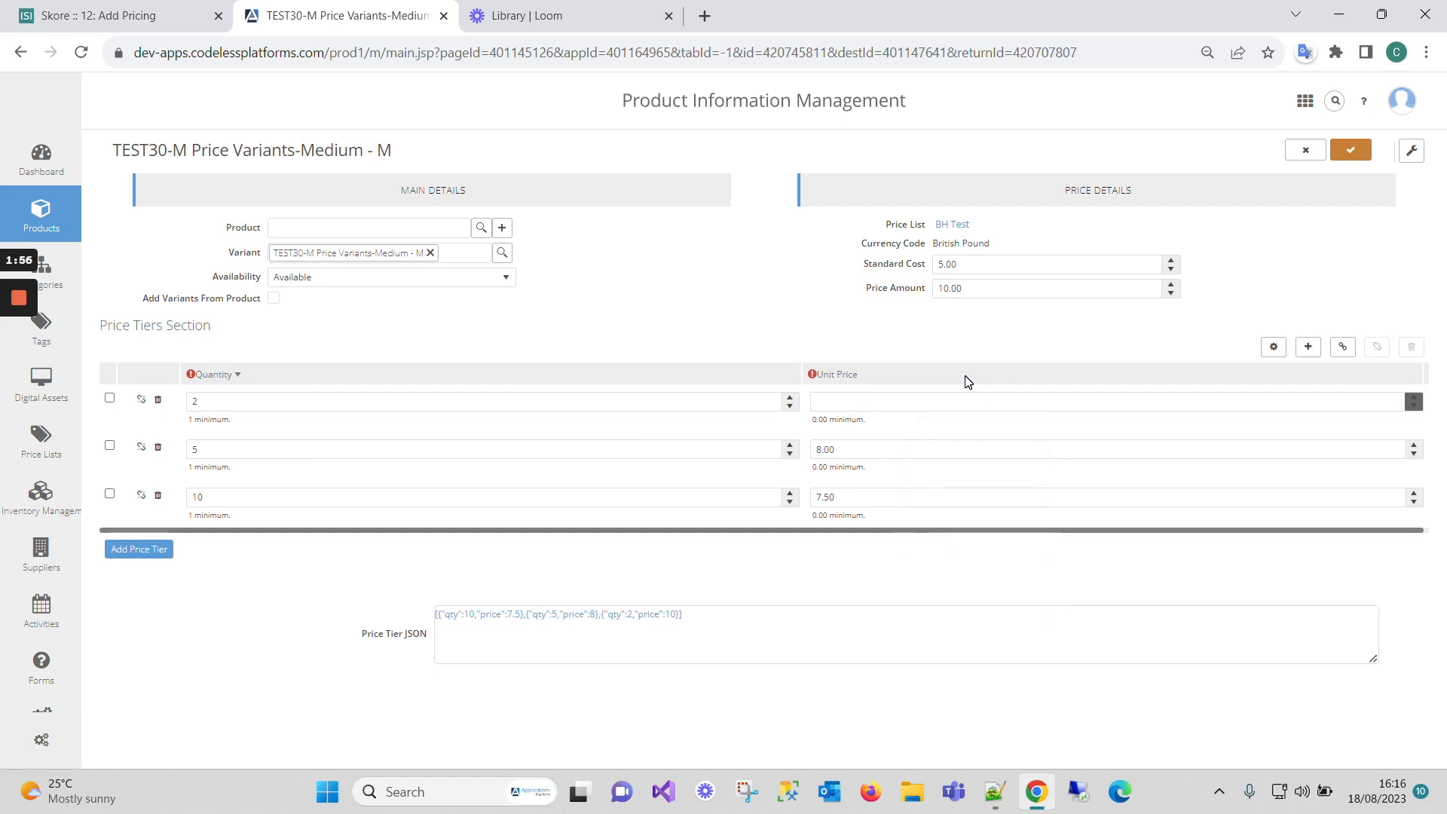
type("40")
key("Tab")
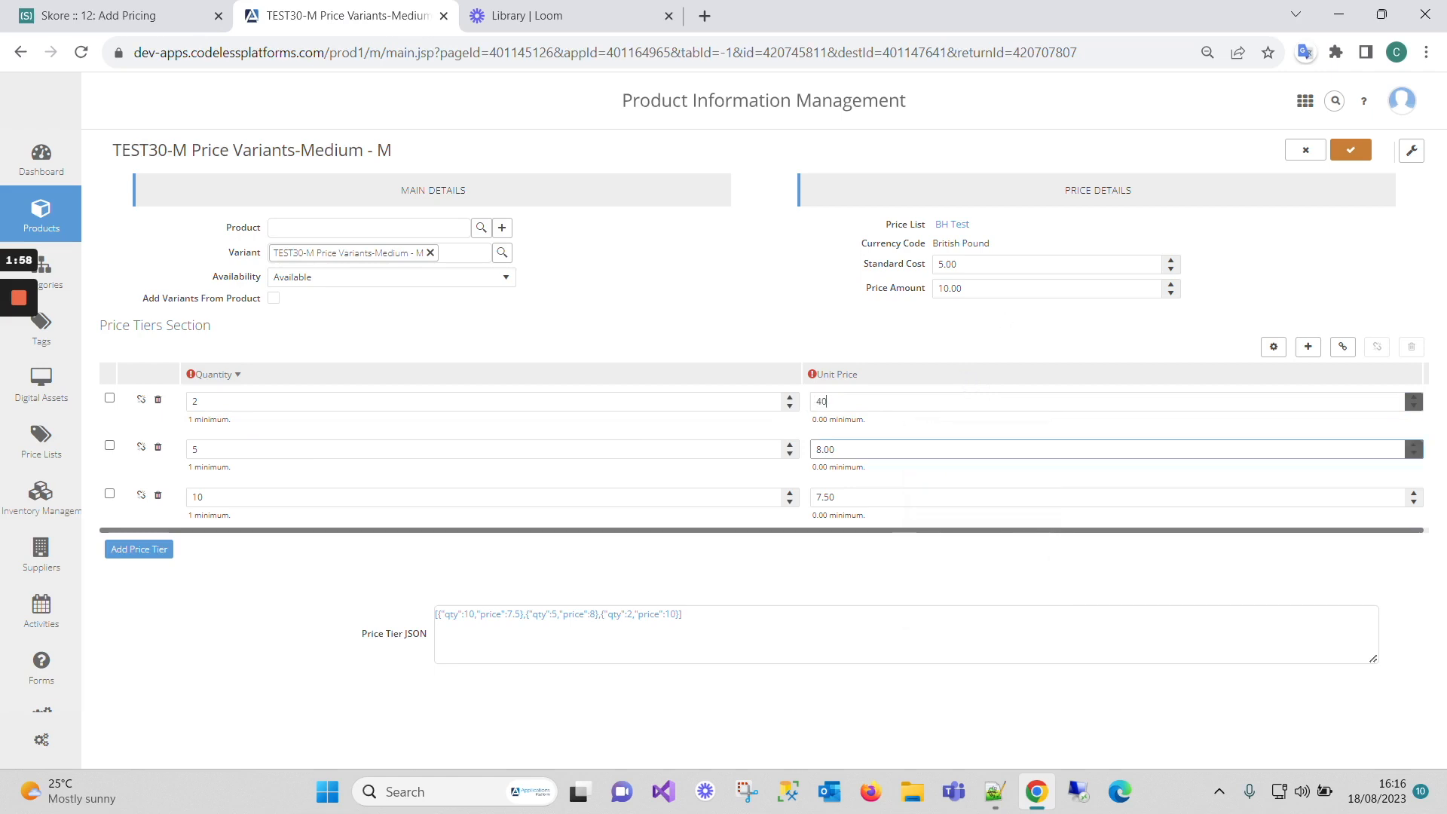
type("8")
left_click_drag(829, 449, 771, 445)
type("3")
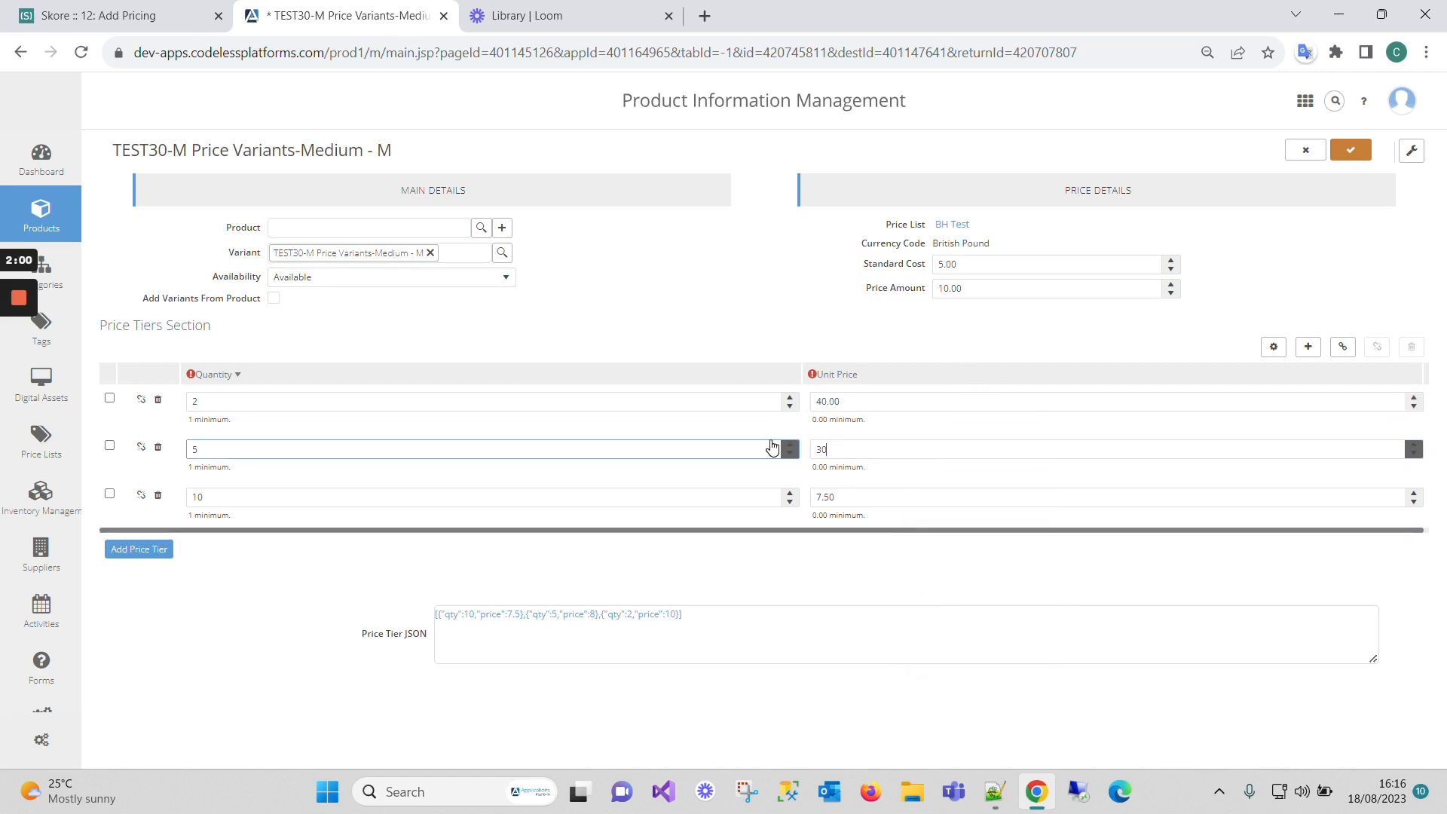
type("0")
key("Tab")
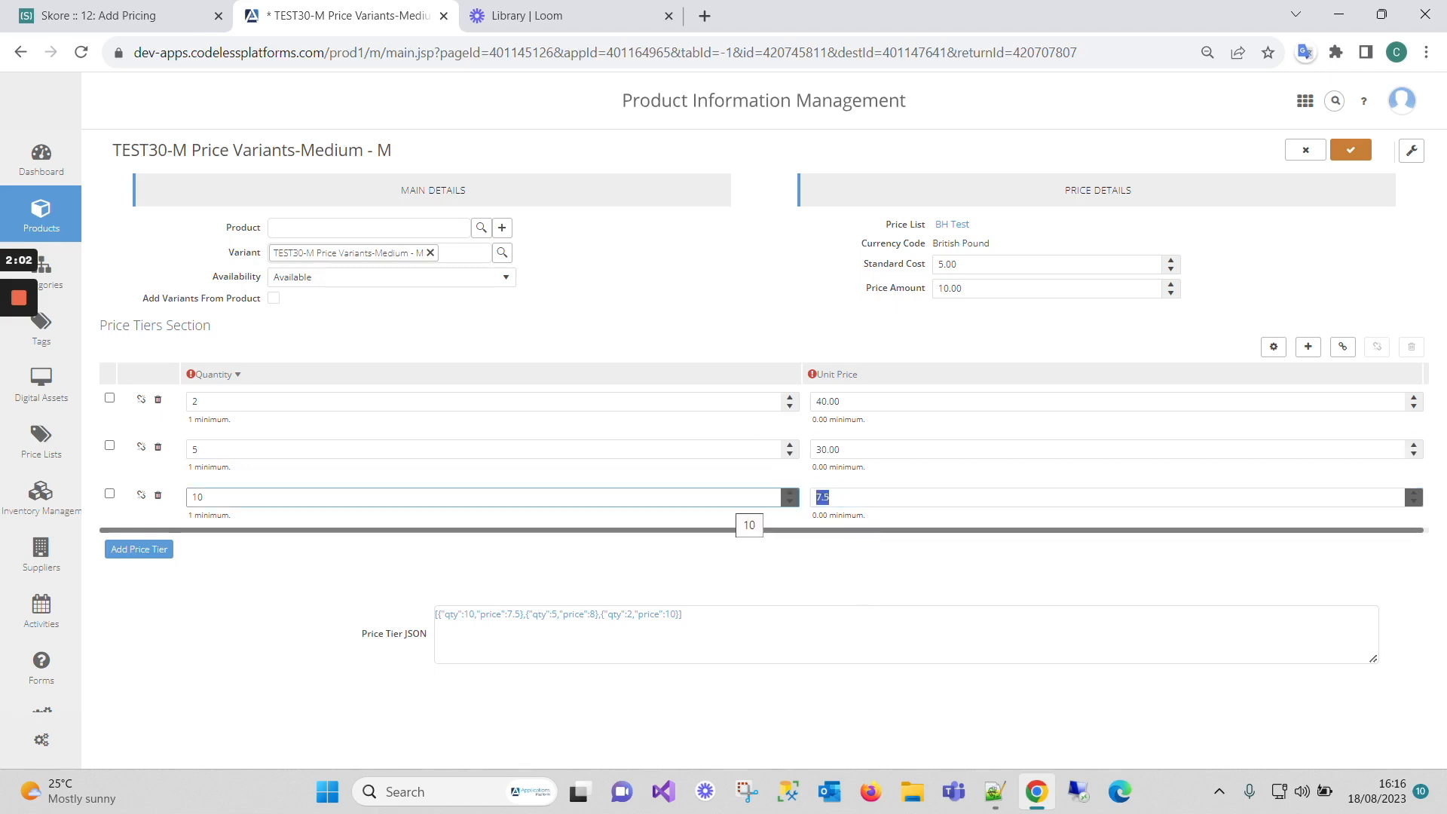
type("20")
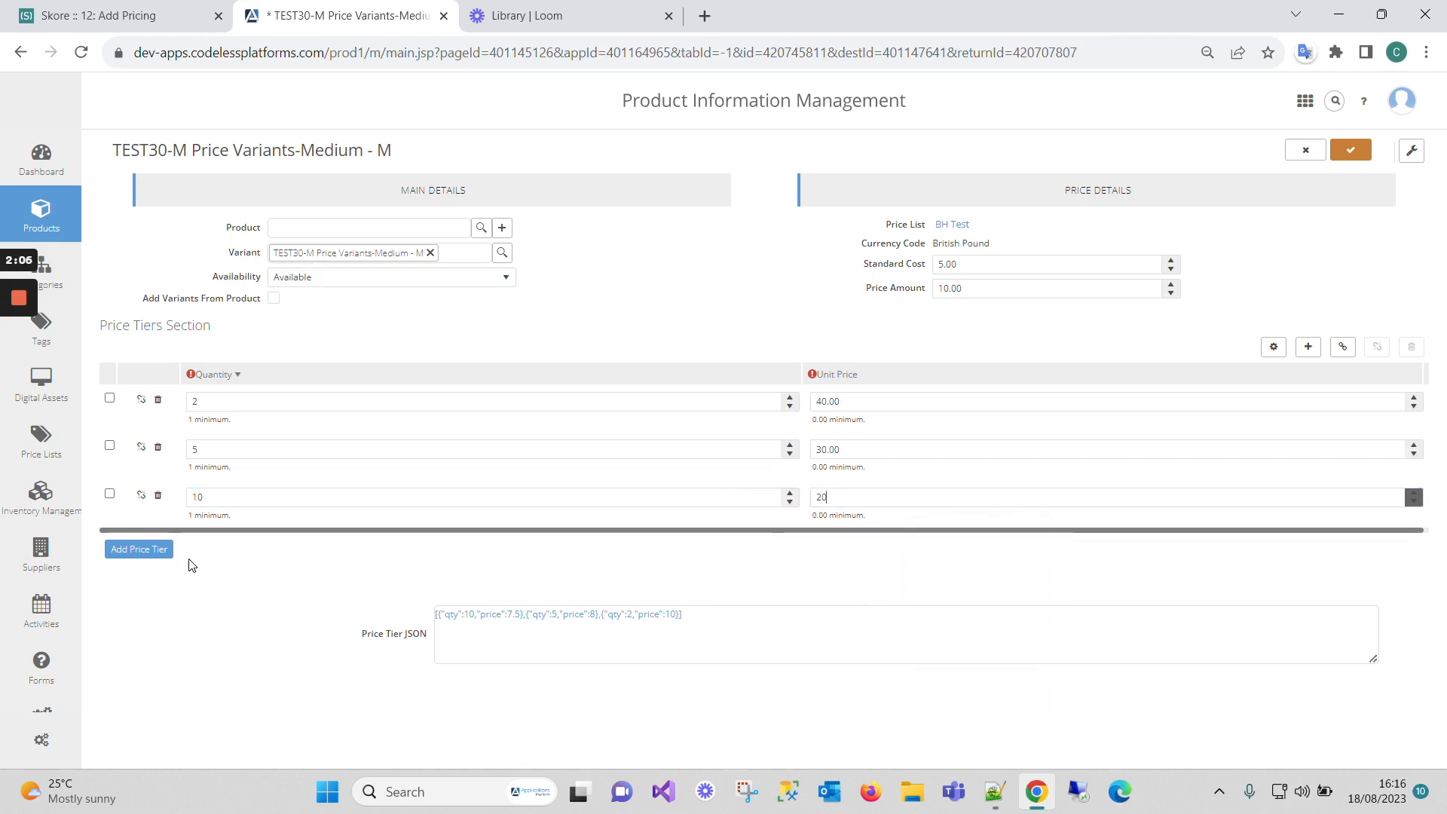
- Change the first tier's quantity from 2 to 1
left_click(220, 401)
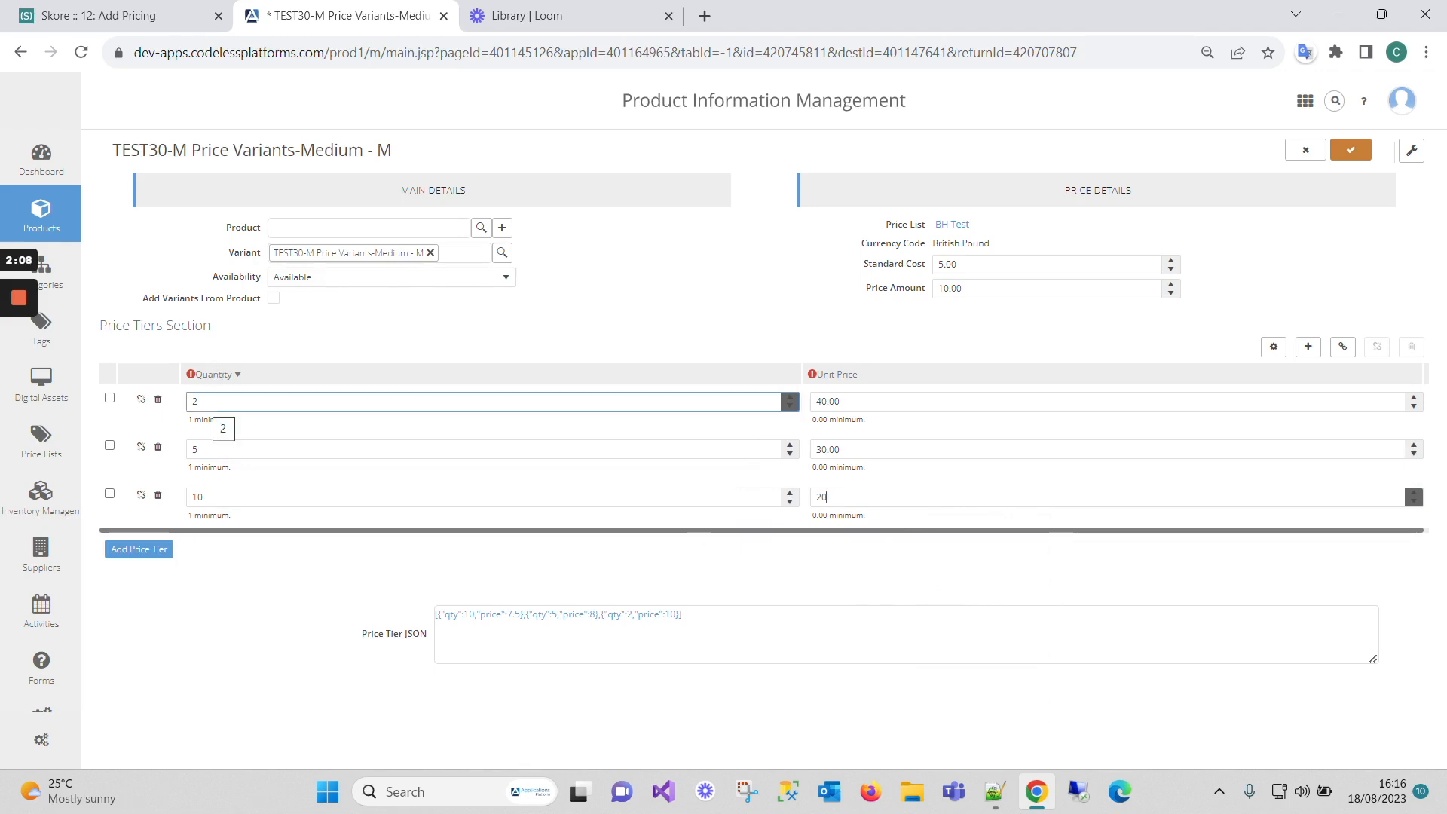
double_click(202, 401)
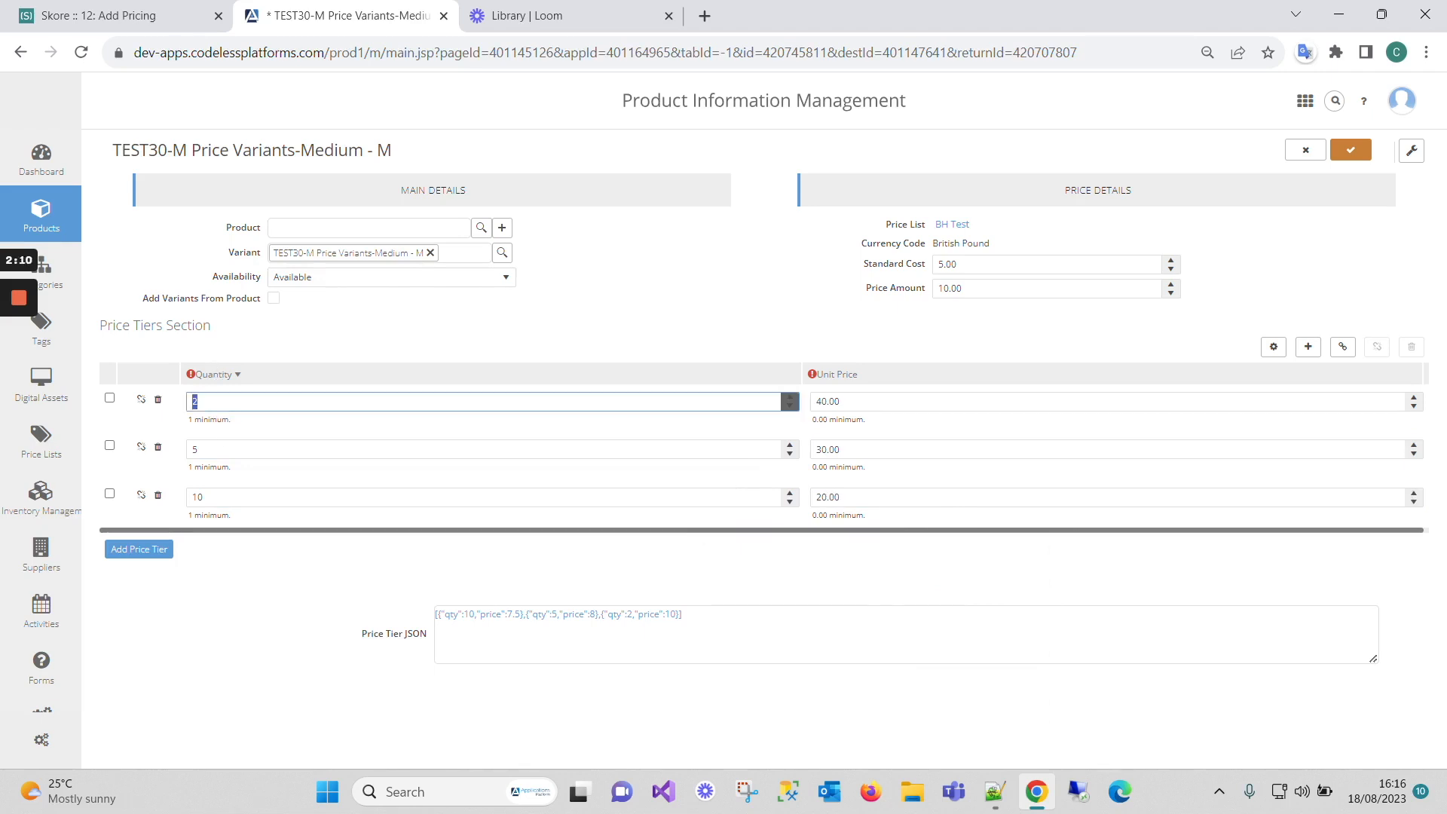
type("1")
- Add a fourth price tier for quantity 25 at a unit price of 15
left_click(146, 549)
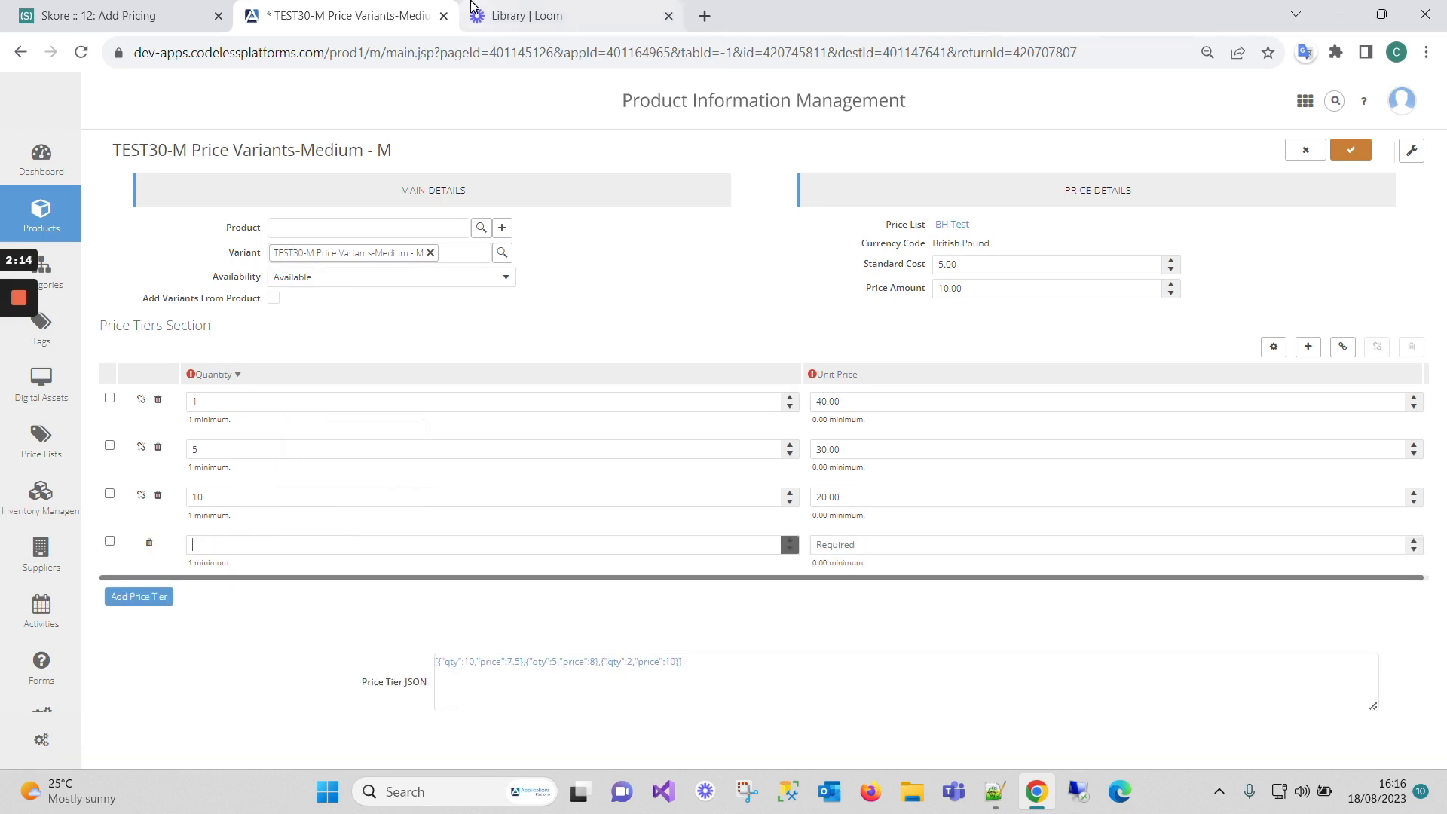
type("25")
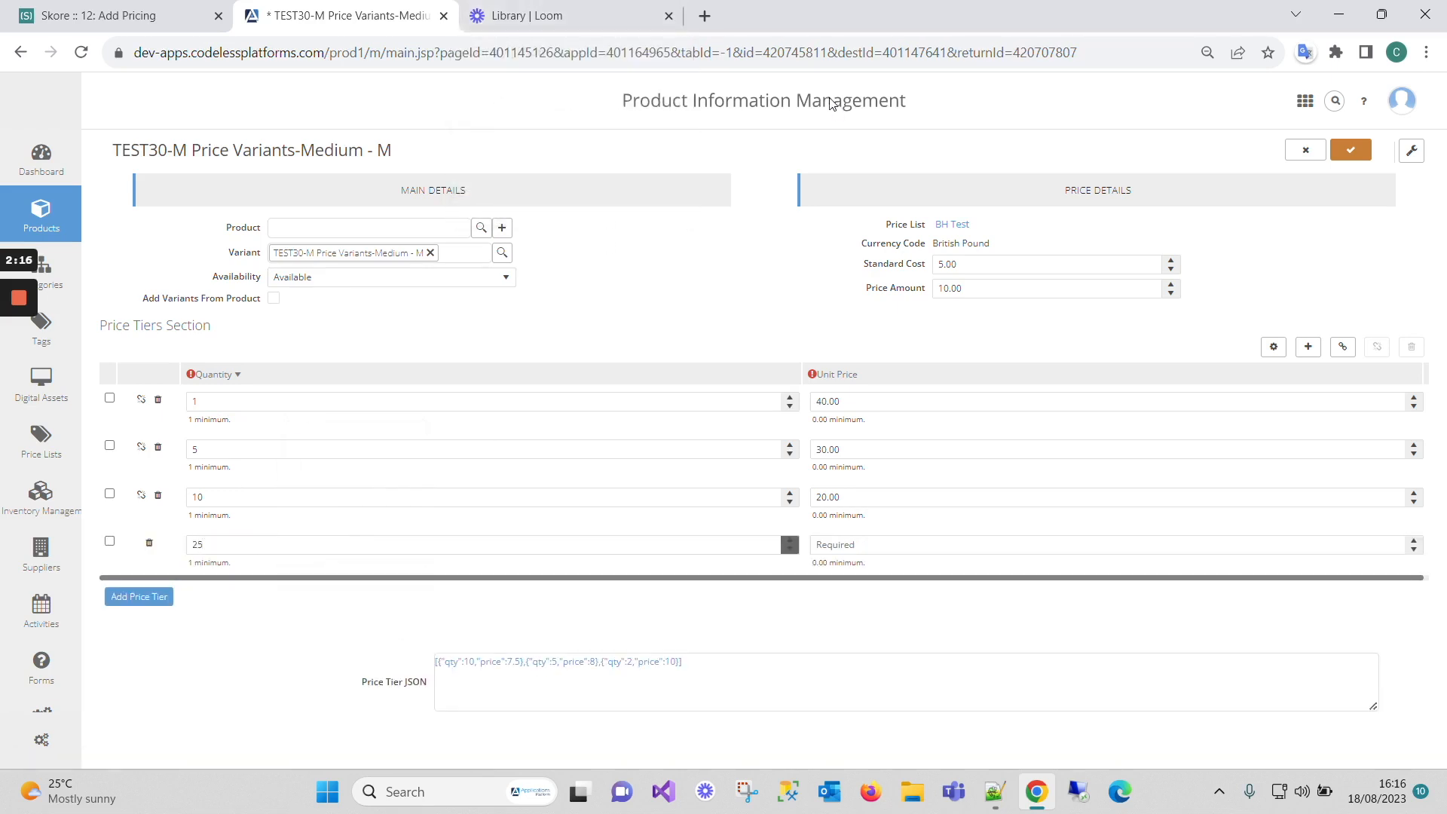
left_click(847, 544)
type("1")
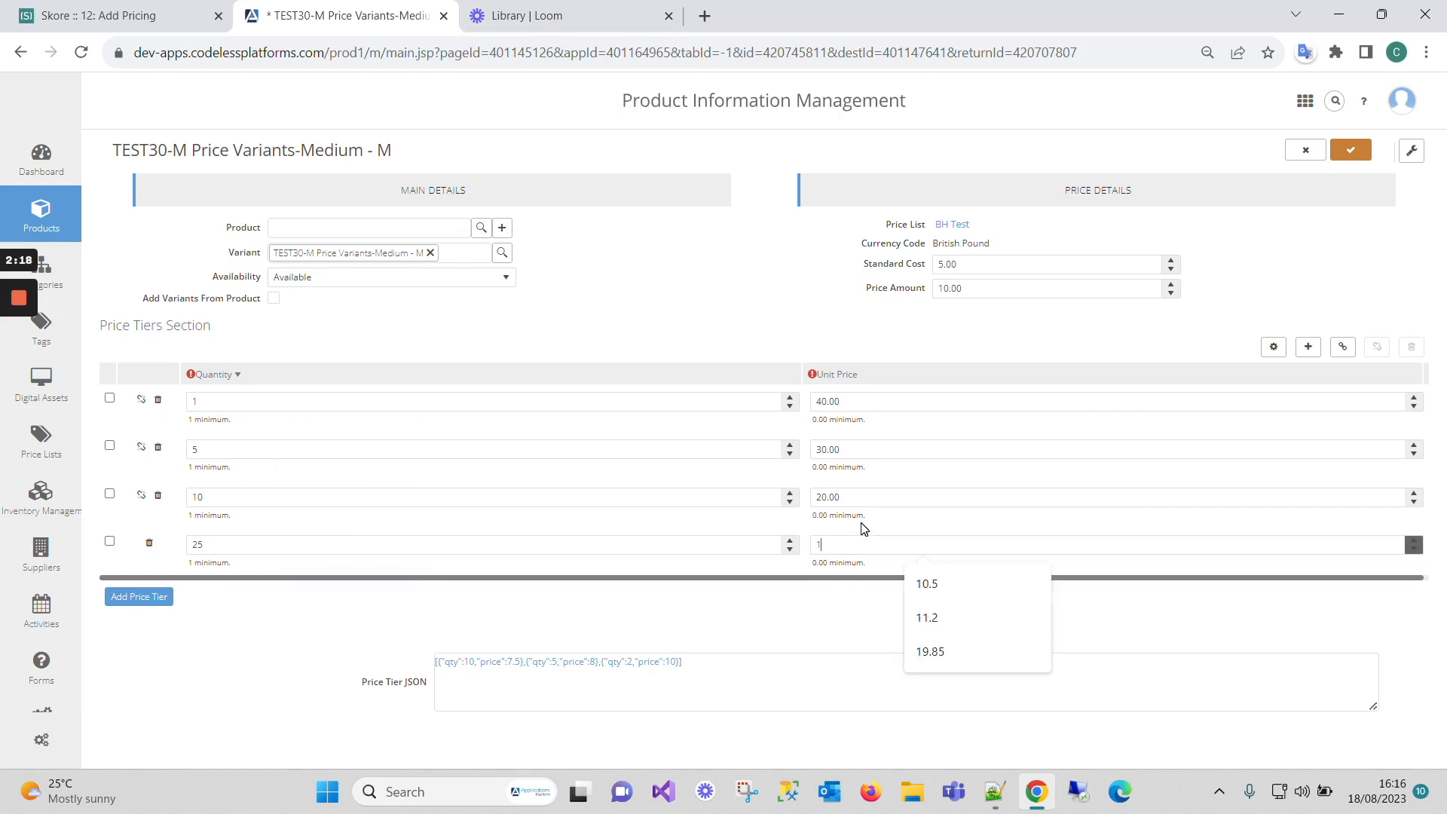
type("5")
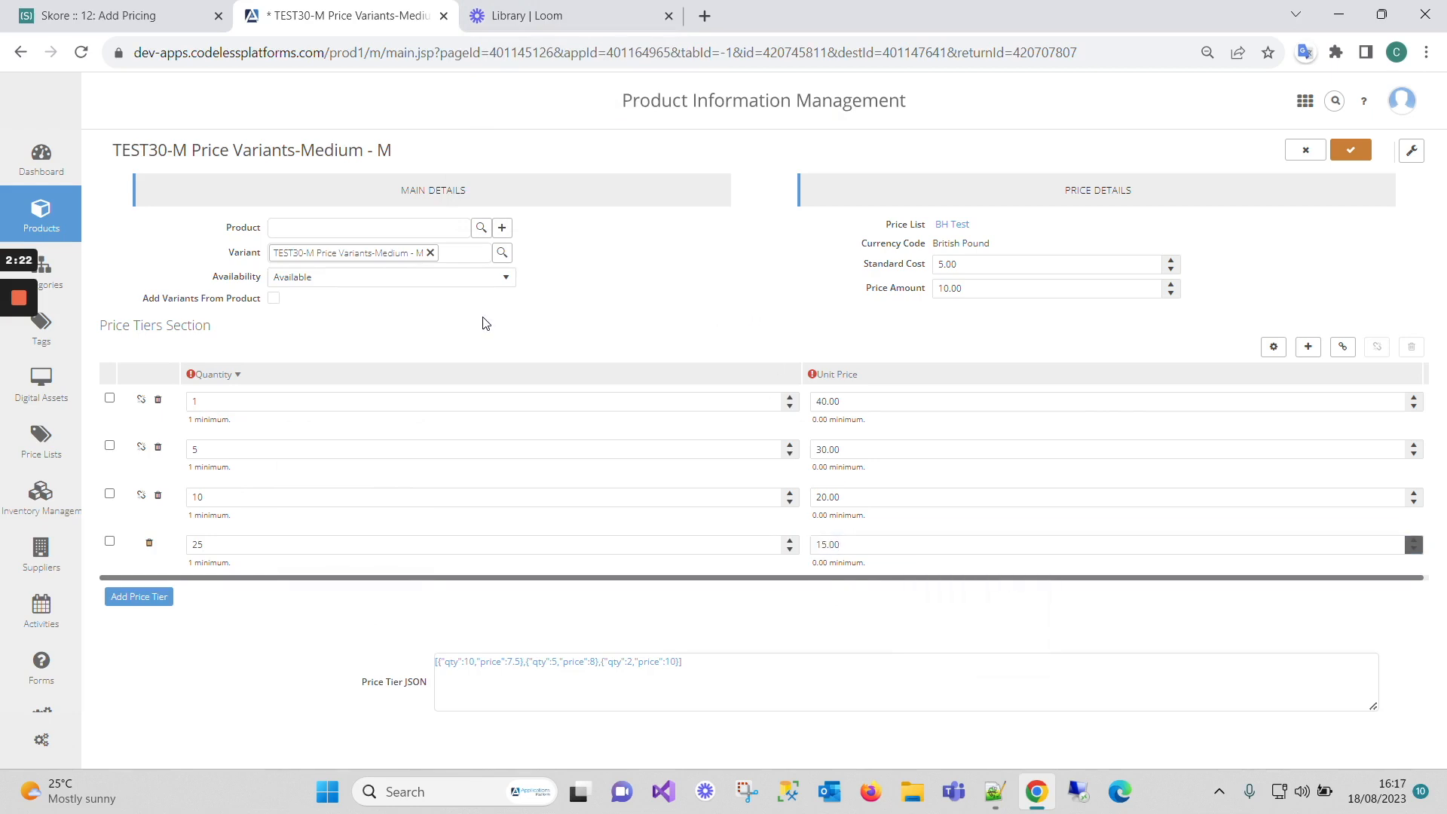
- Save the Medium variant's 1/5/10/25 tiers and view the parent TEST30 product's pricing
left_click(1353, 155)
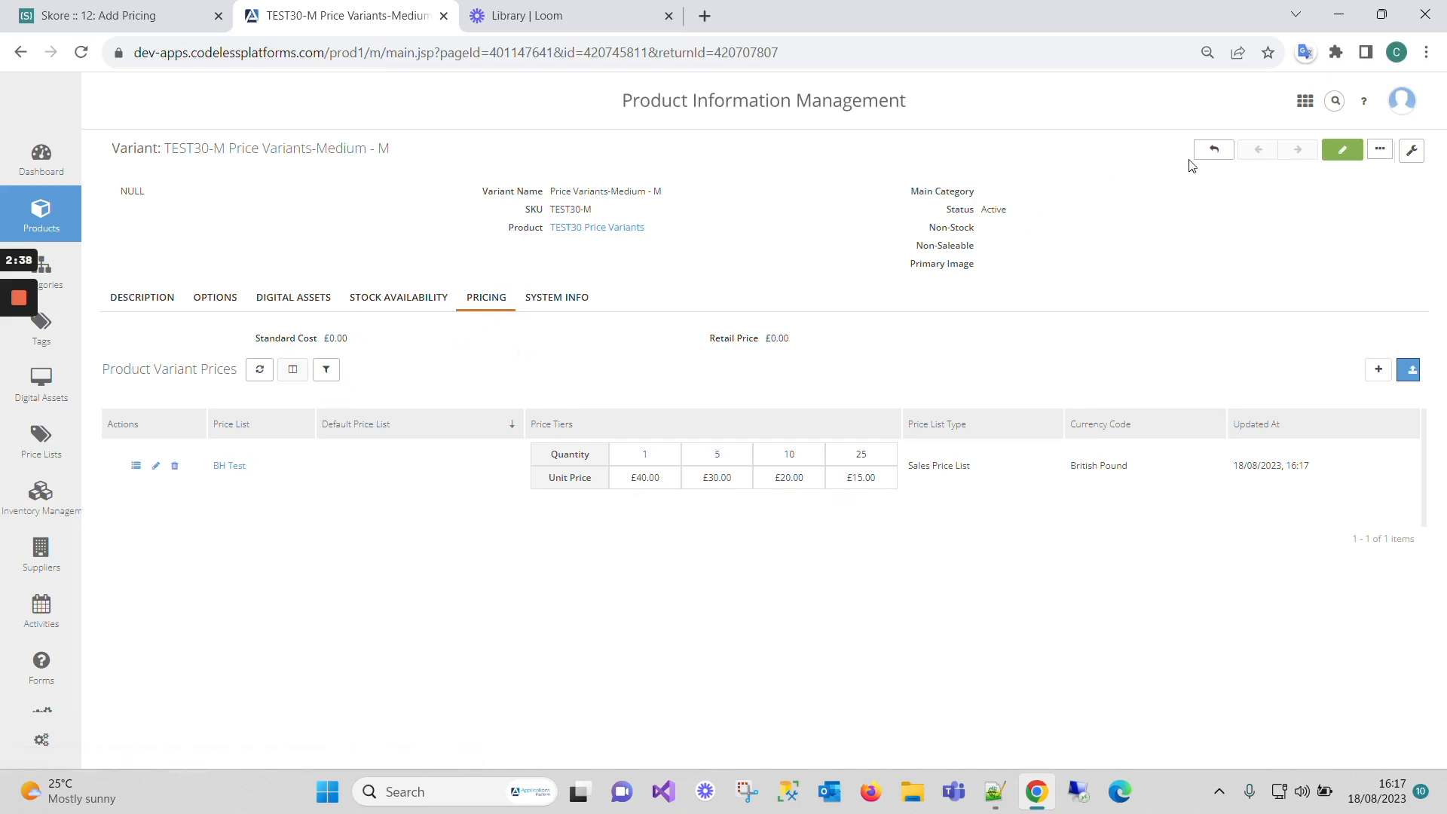
left_click(1214, 150)
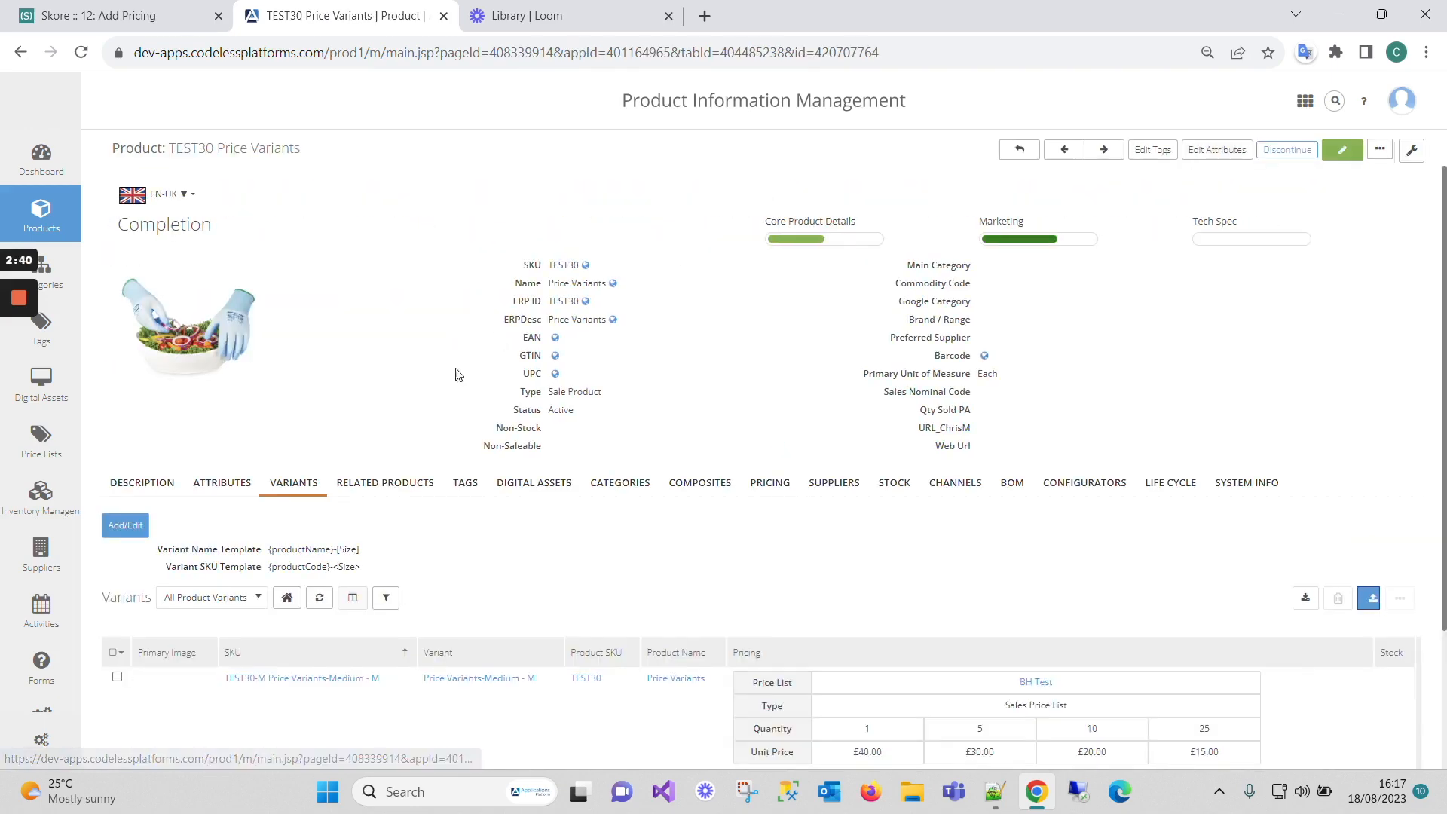
scroll(864, 570, "down", 2)
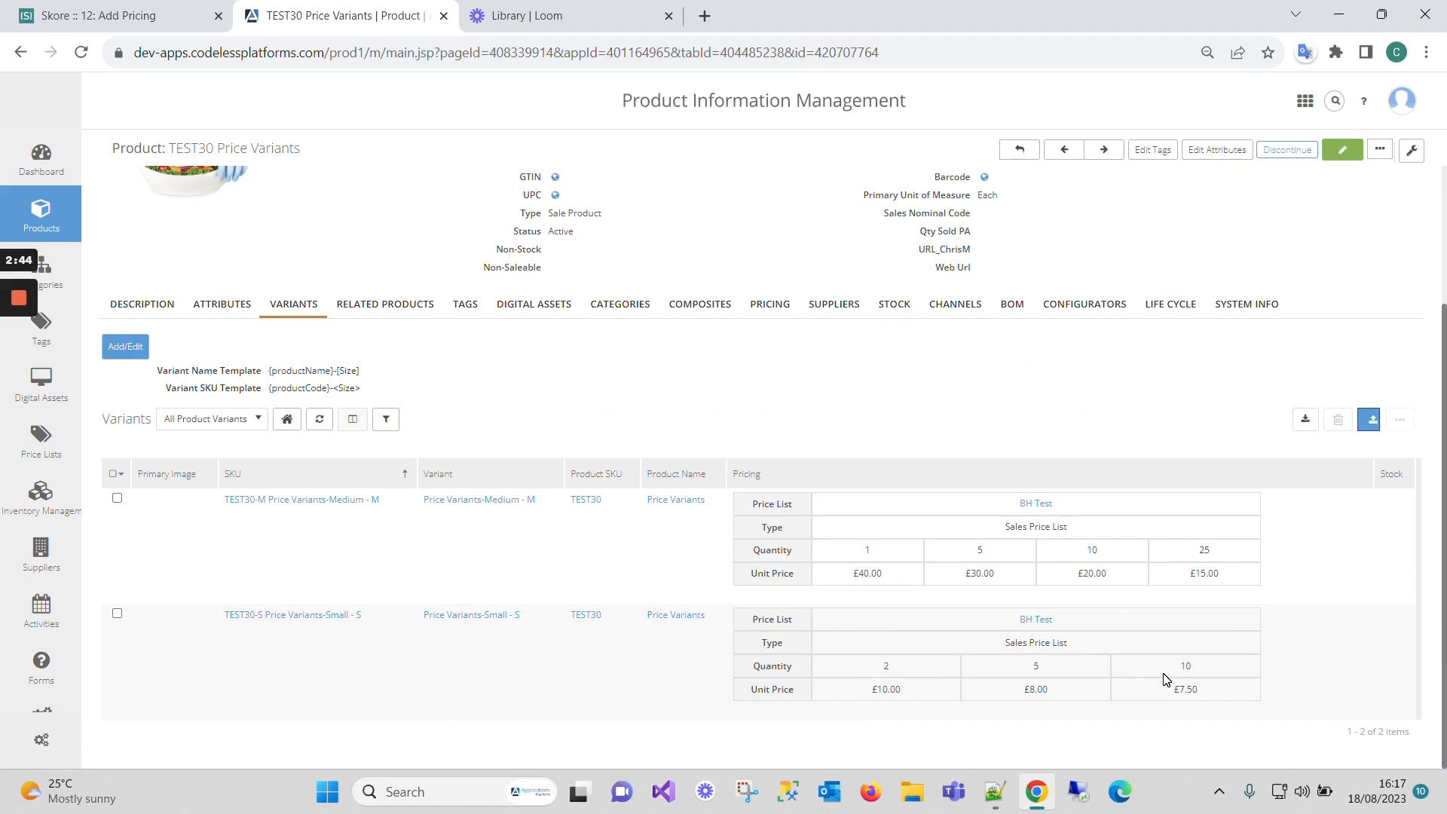
left_click(770, 306)
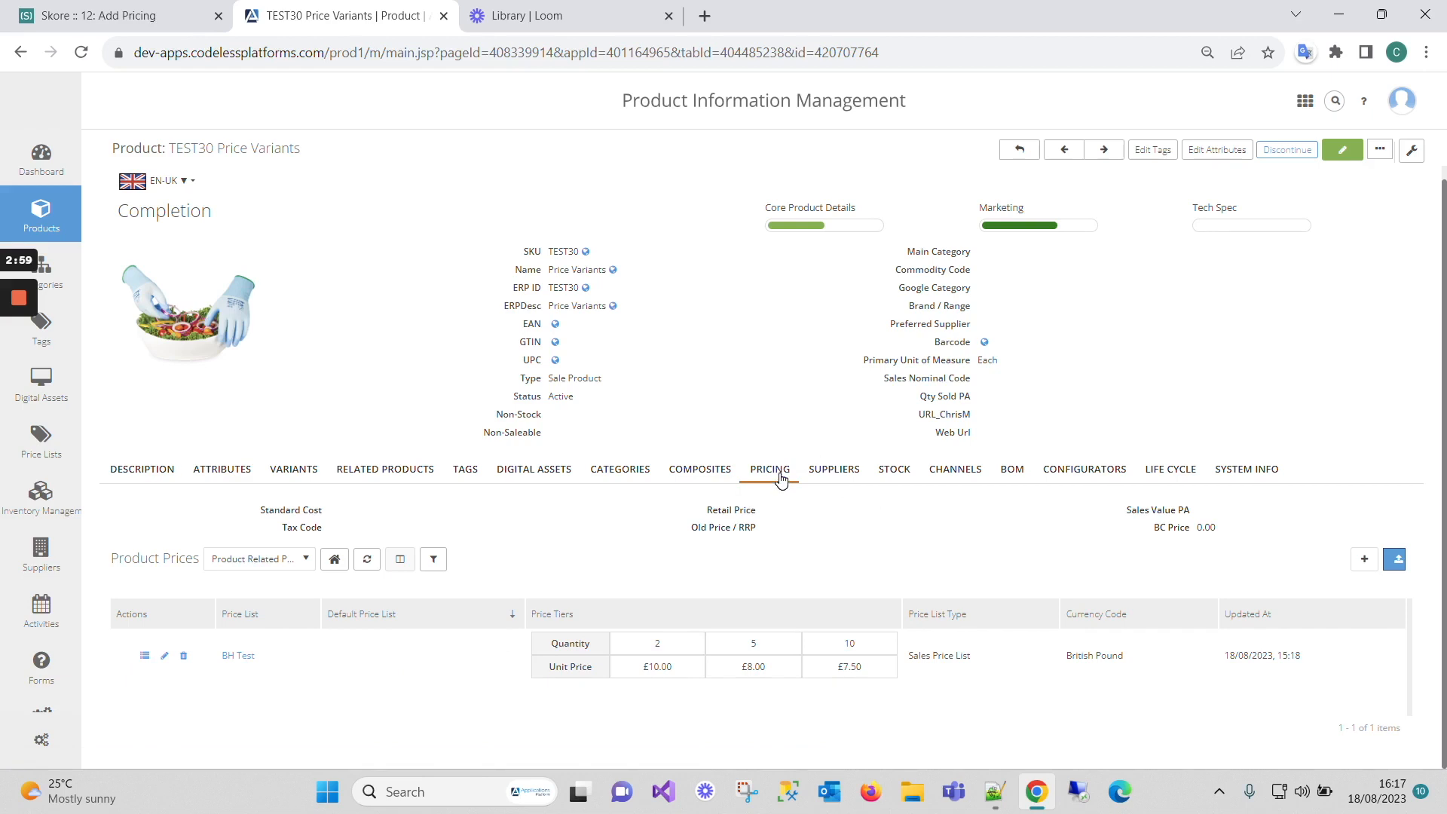
left_click(164, 655)
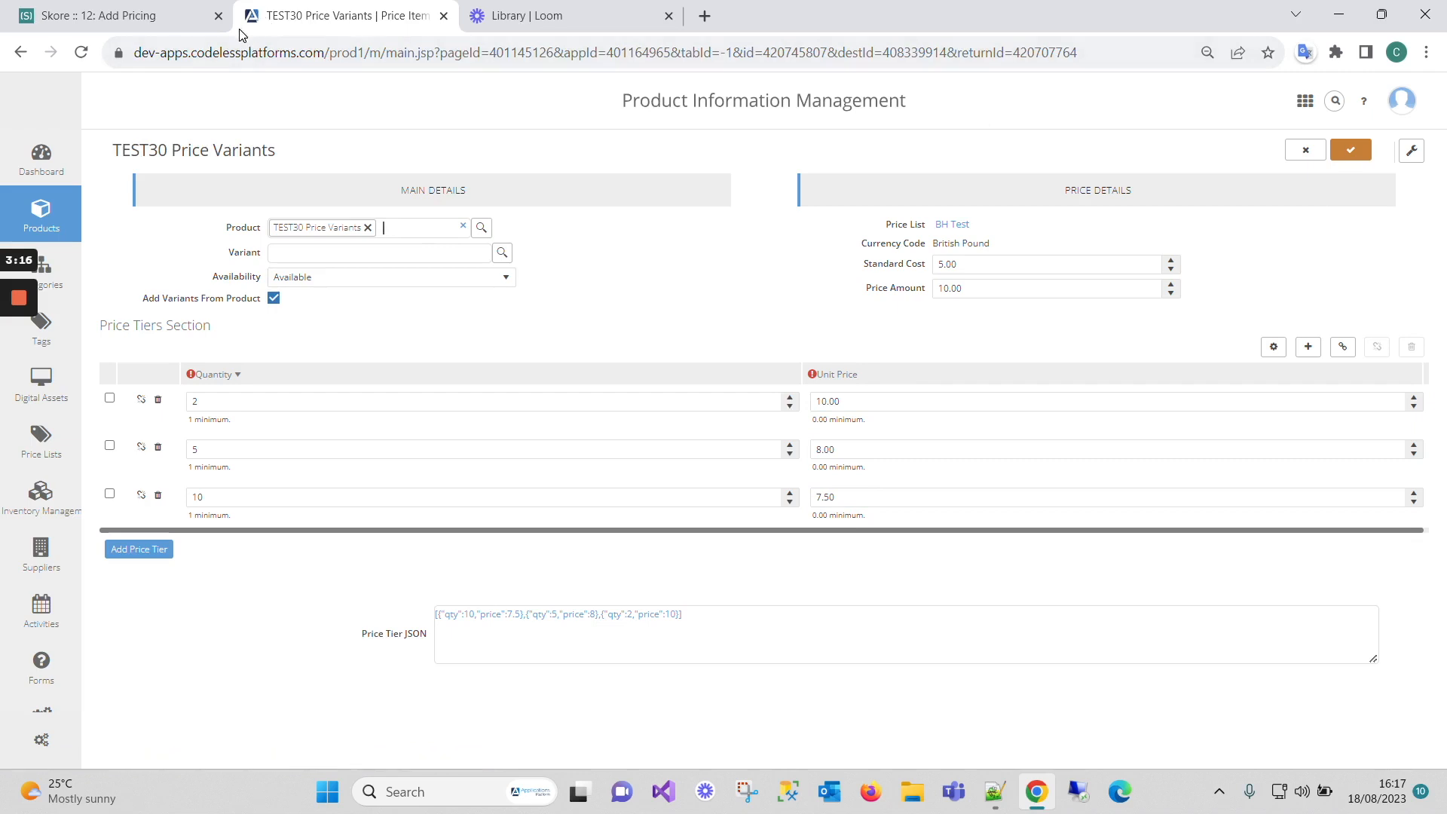
left_click(1325, 149)
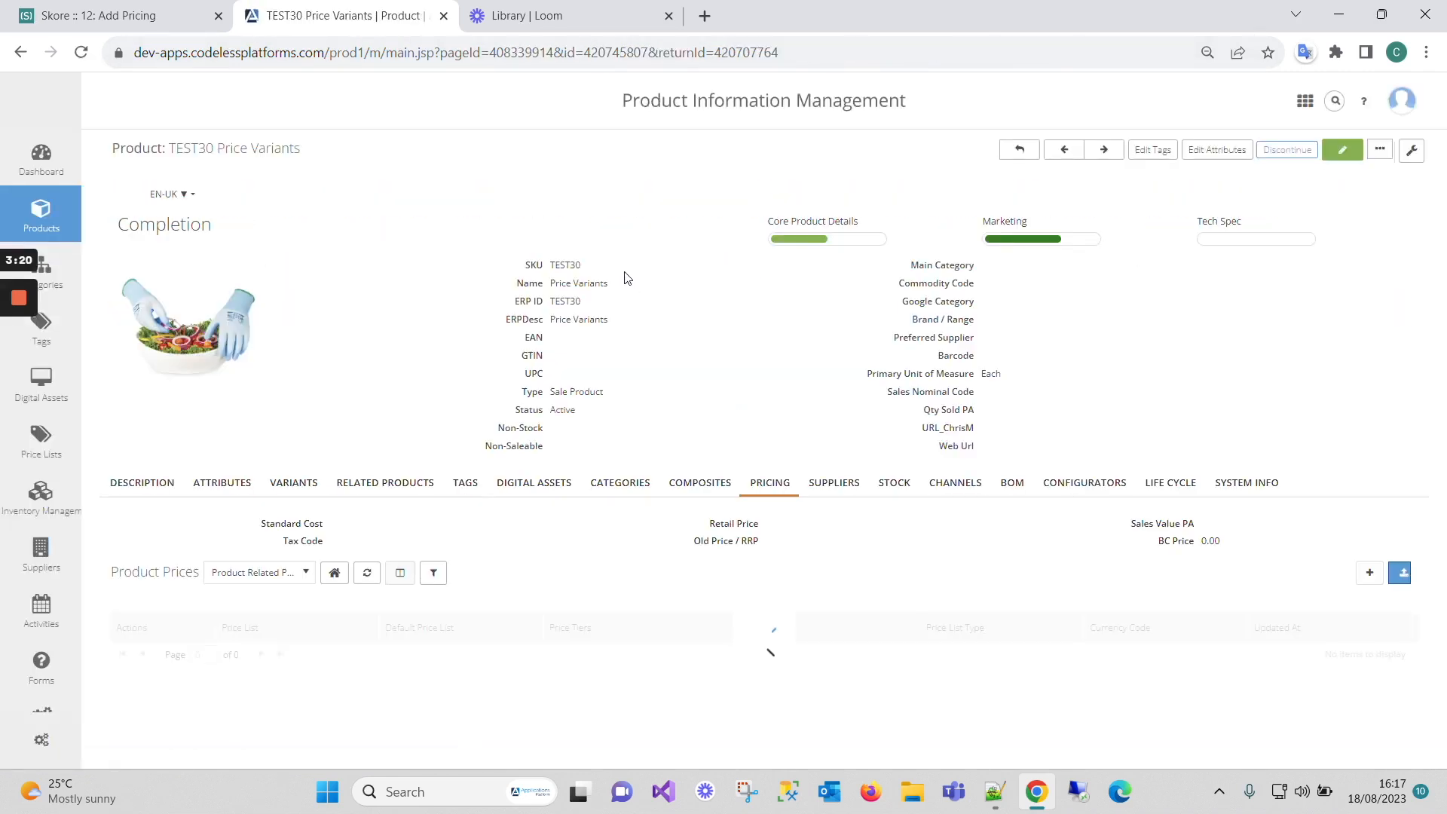
- Confirm the TEST30-S Small variant still has £10/£8/£7.50 tiers, then return to TEST30
left_click(292, 484)
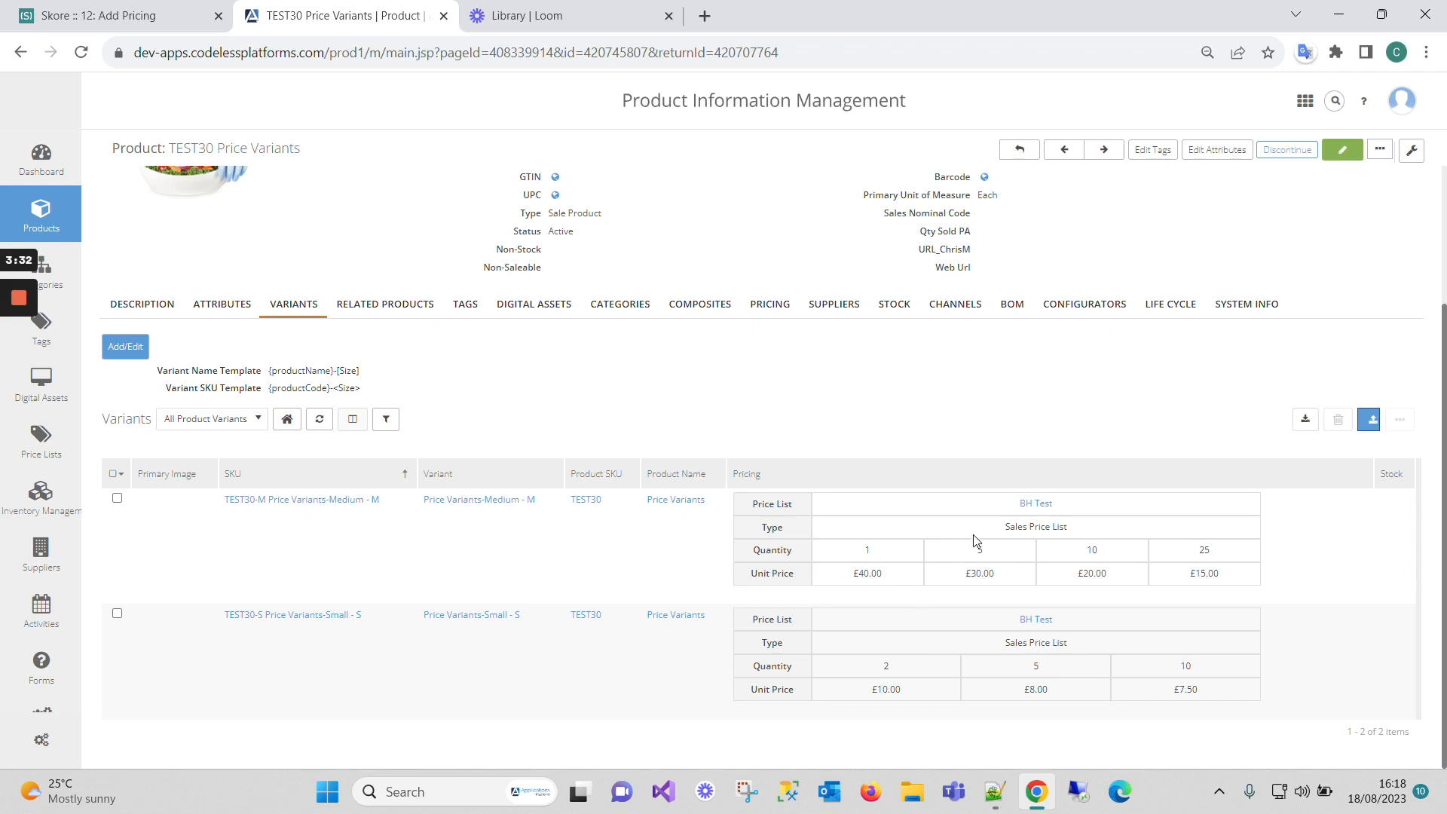
left_click(281, 617)
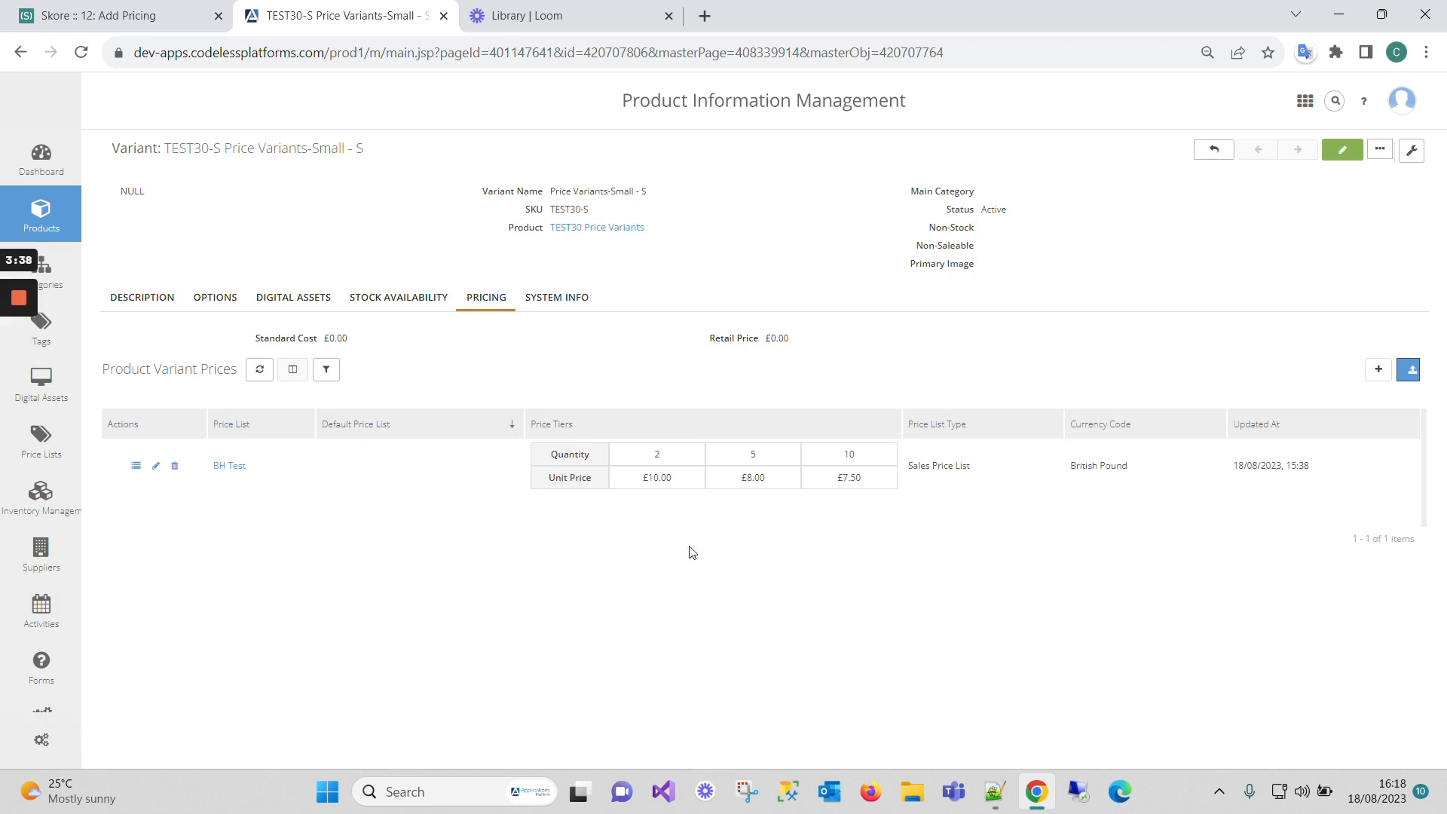
left_click(1215, 150)
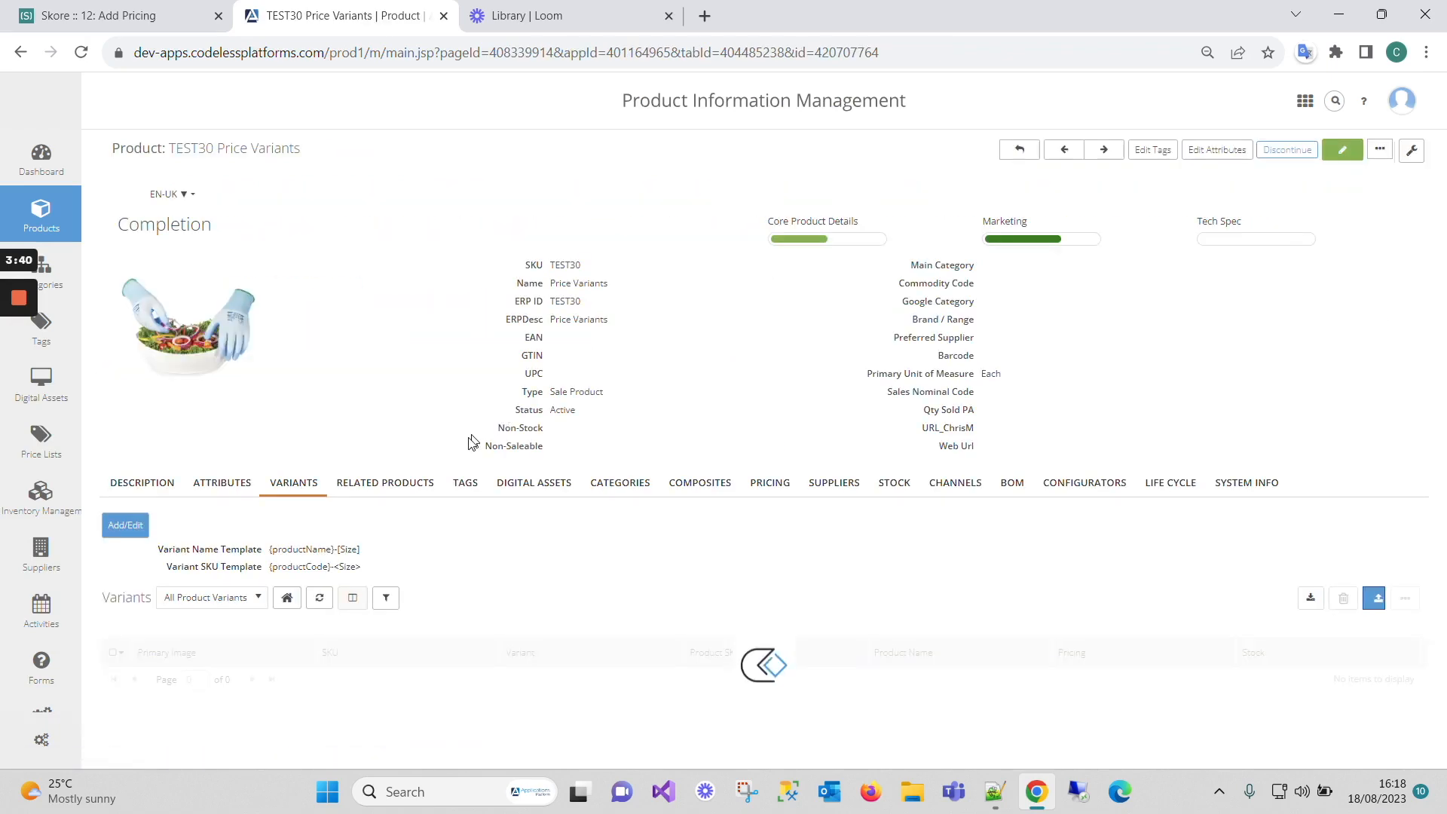
scroll(452, 532, "down", 3)
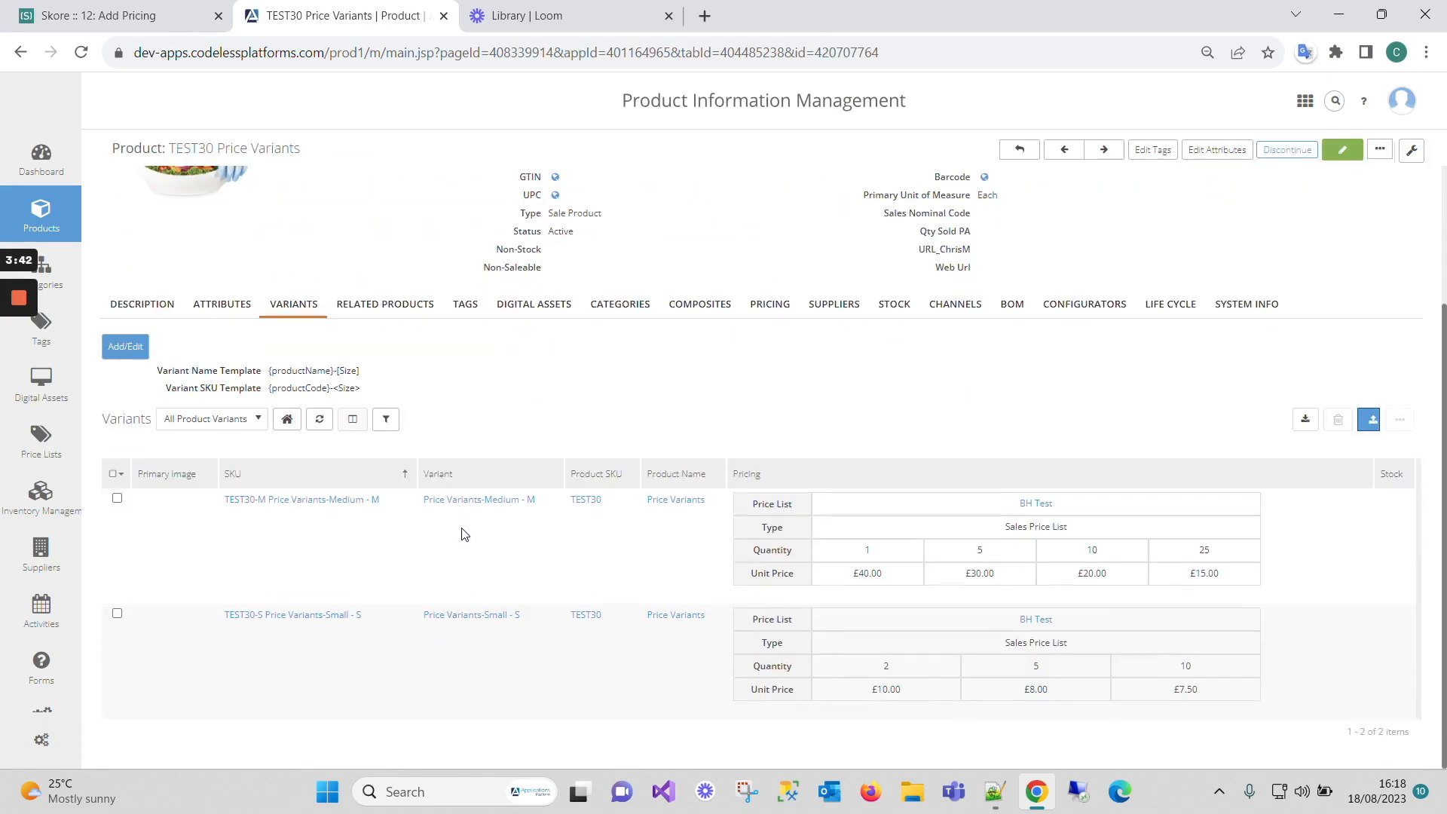